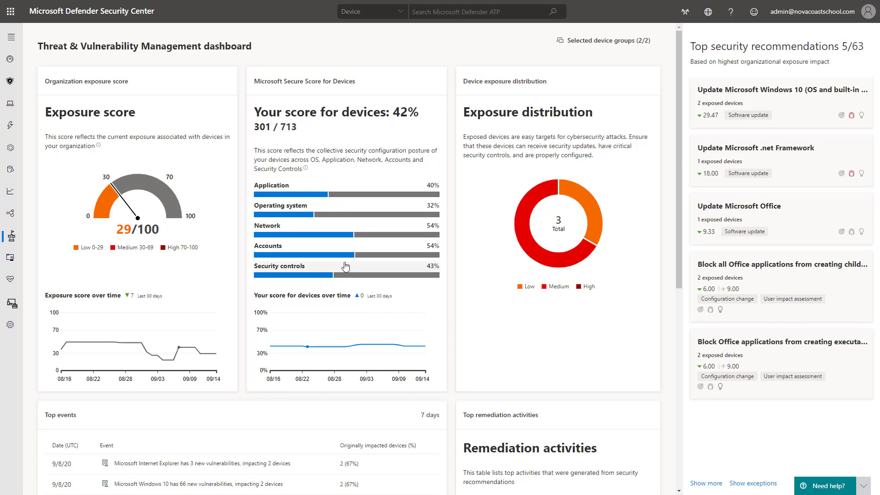
mouse_move(16, 242)
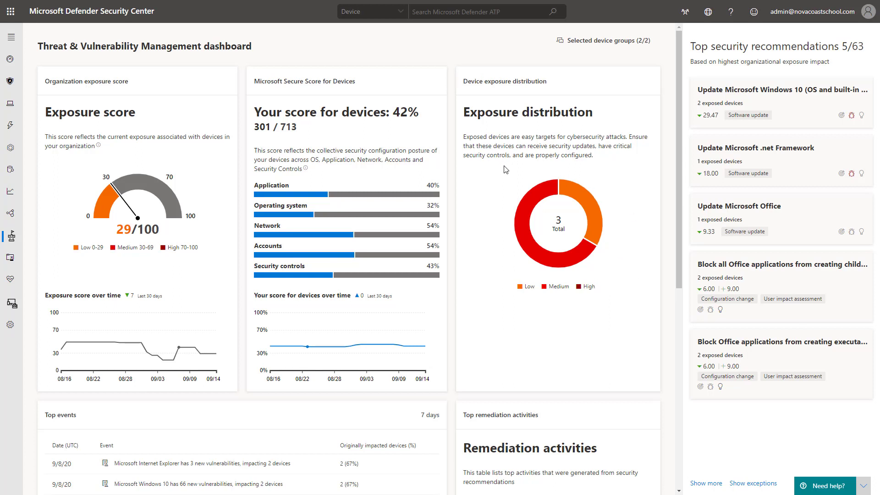
Step: Scroll the dashboard to Top events and Top vulnerable software, showing Windows 10's 66 new vulnerabilities
mouse_move(528, 210)
scroll(417, 341, "down", 3)
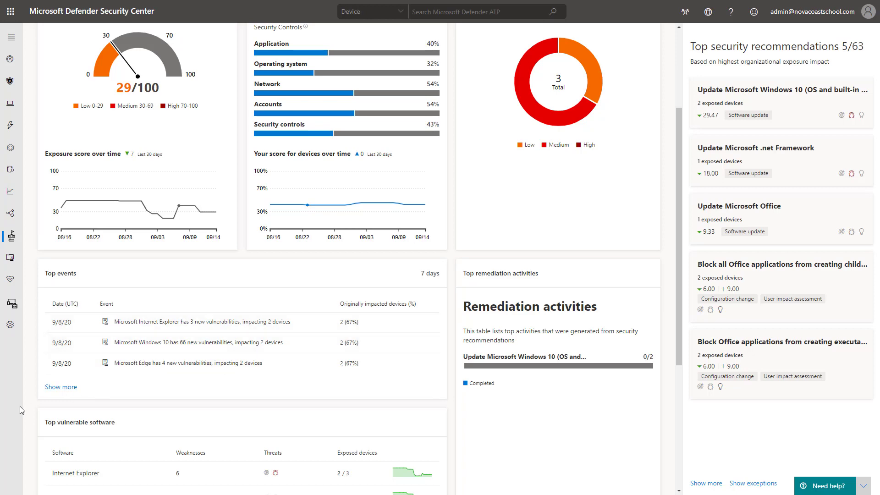
left_click(55, 388)
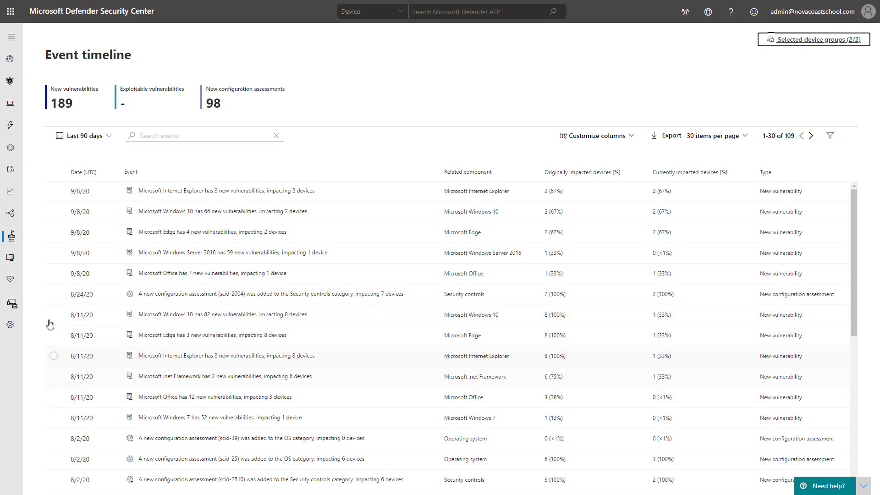
mouse_move(21, 238)
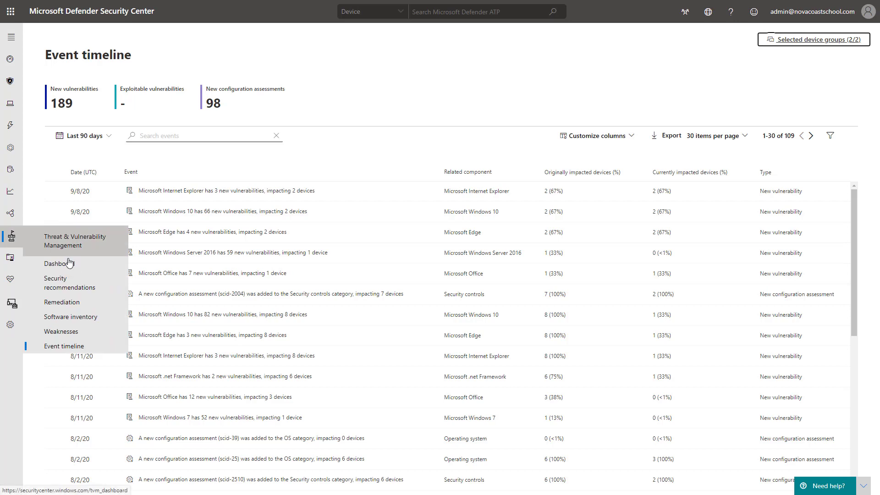
left_click(66, 261)
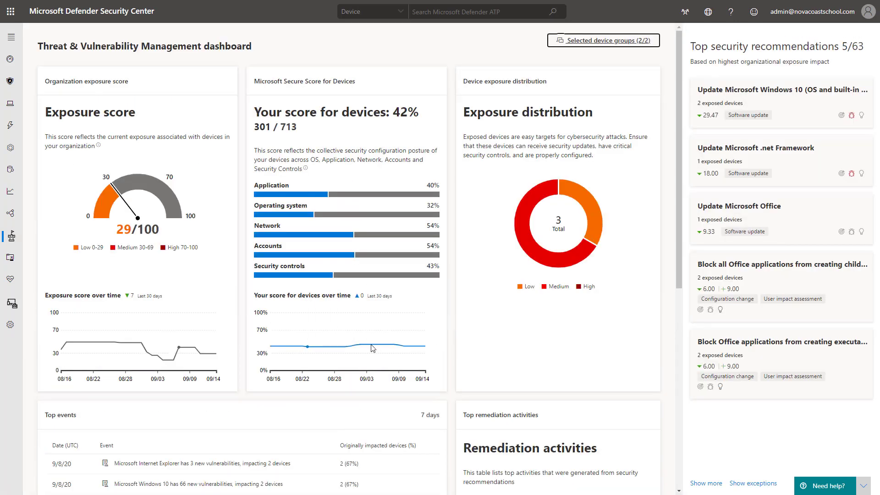
scroll(381, 349, "down", 5)
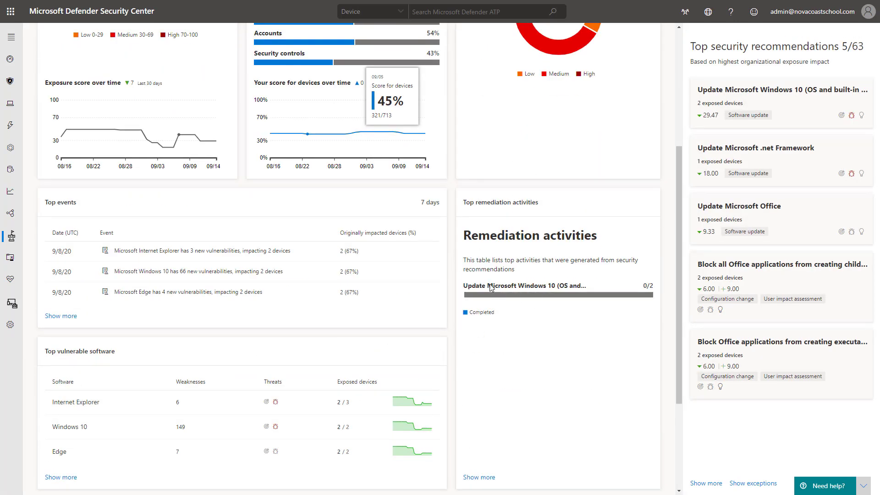
scroll(201, 375, "down", 2)
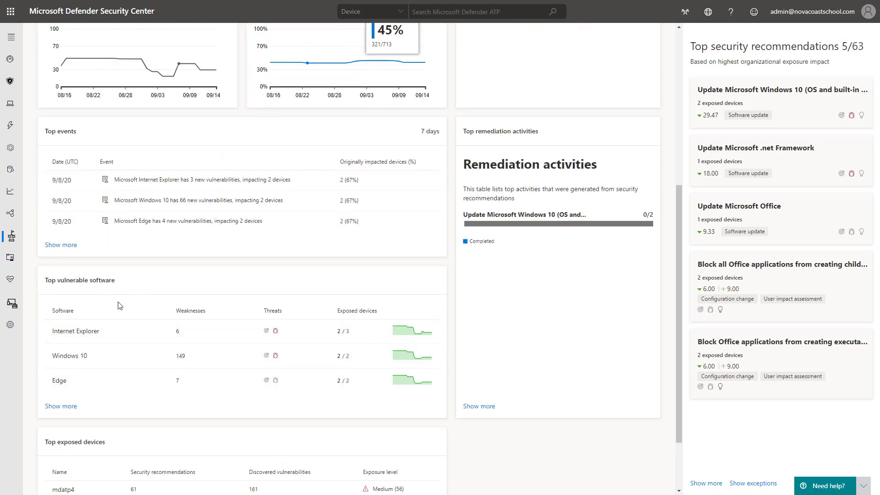
scroll(183, 339, "down", 2)
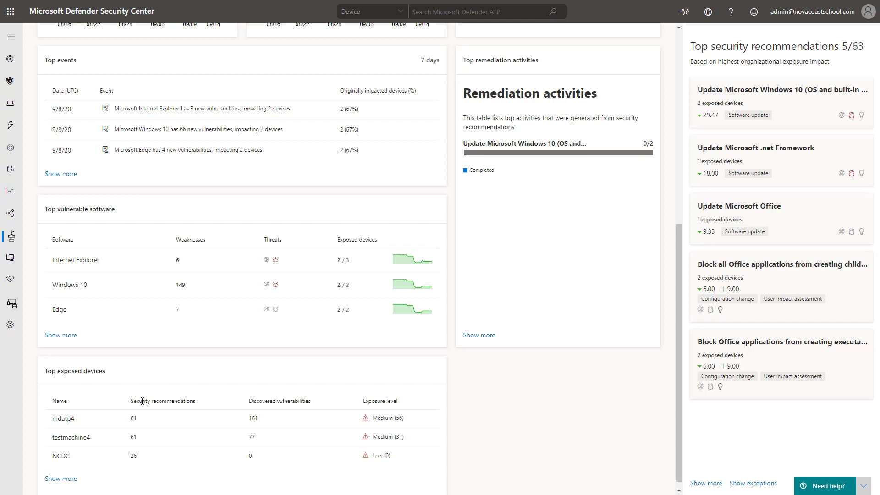
scroll(184, 412, "down", 1)
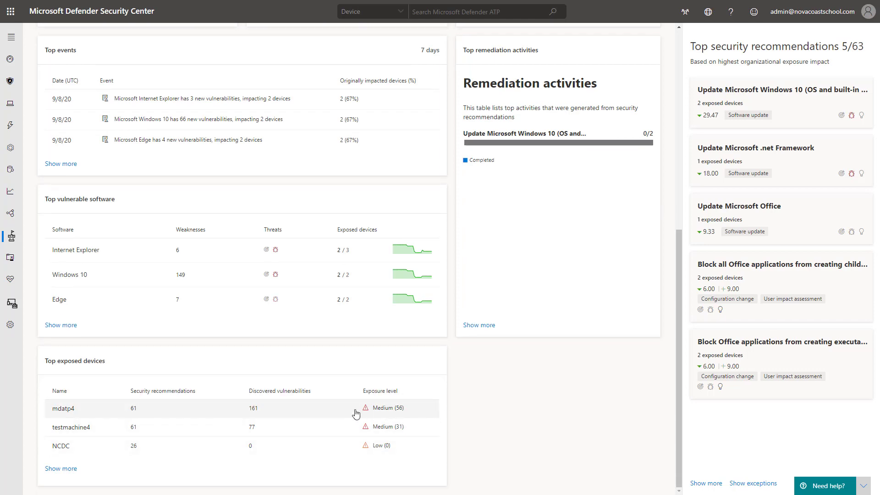
scroll(356, 415, "up", 8)
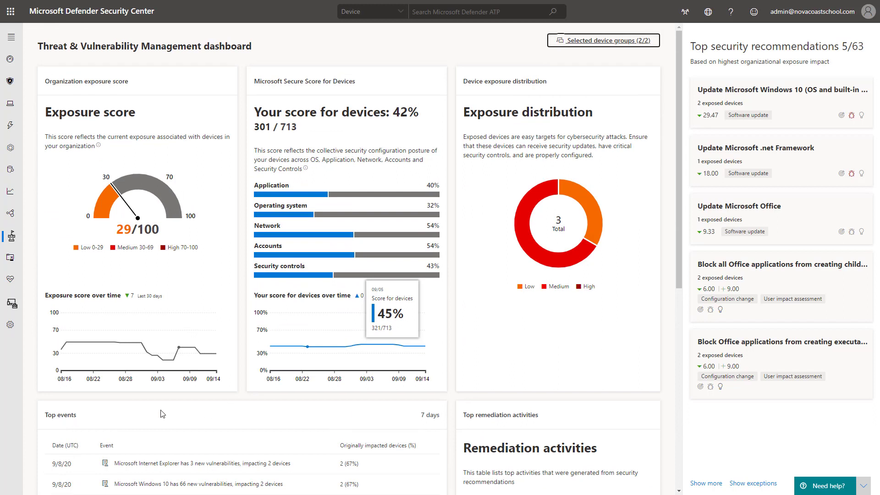
mouse_move(11, 246)
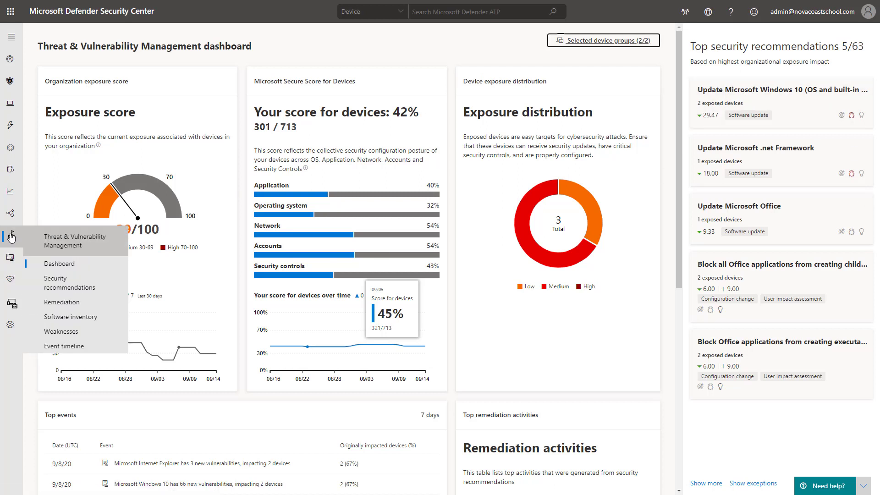
Step: Open Security recommendations, listing 63 entries topped by the Windows 10 update with 161 weaknesses
left_click(80, 286)
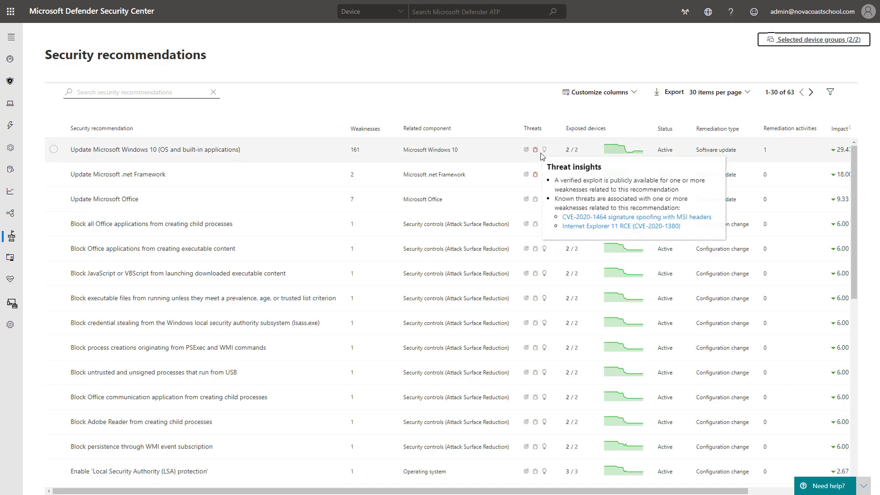
mouse_move(536, 153)
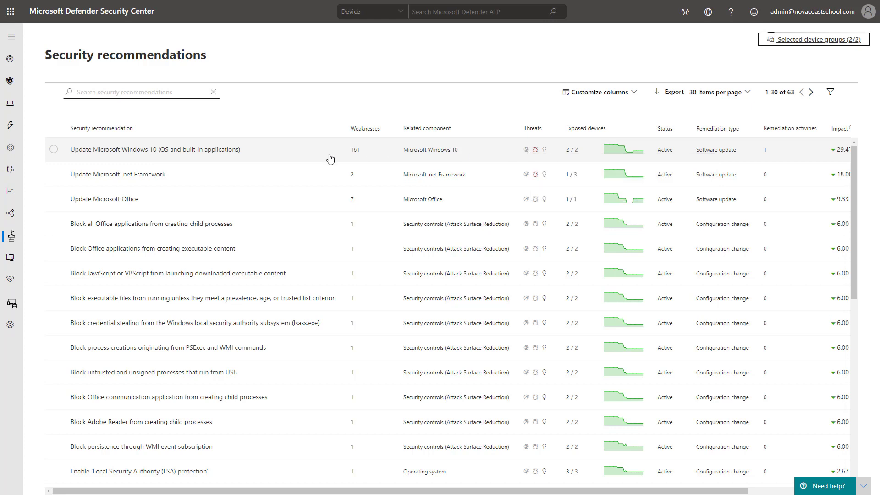
Step: Open the Update Microsoft Windows 10 recommendation and expand Exposed devices, Installed devices and CVEs addressed
left_click(294, 159)
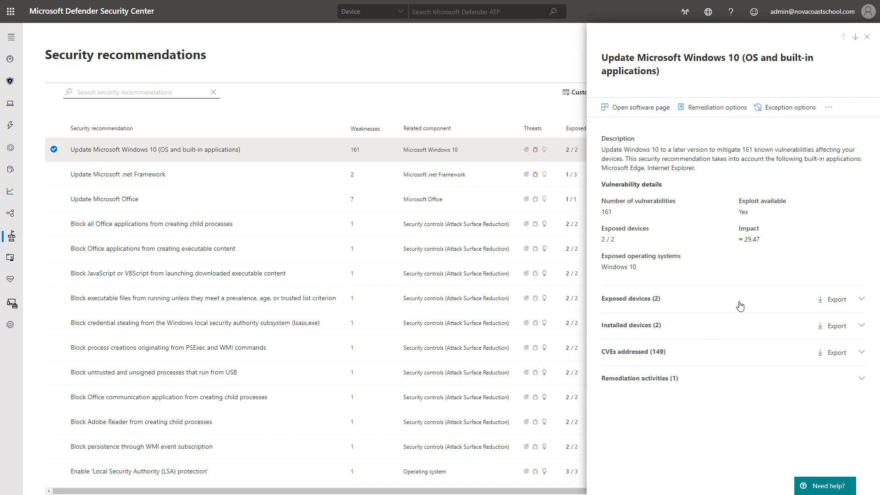
left_click(683, 306)
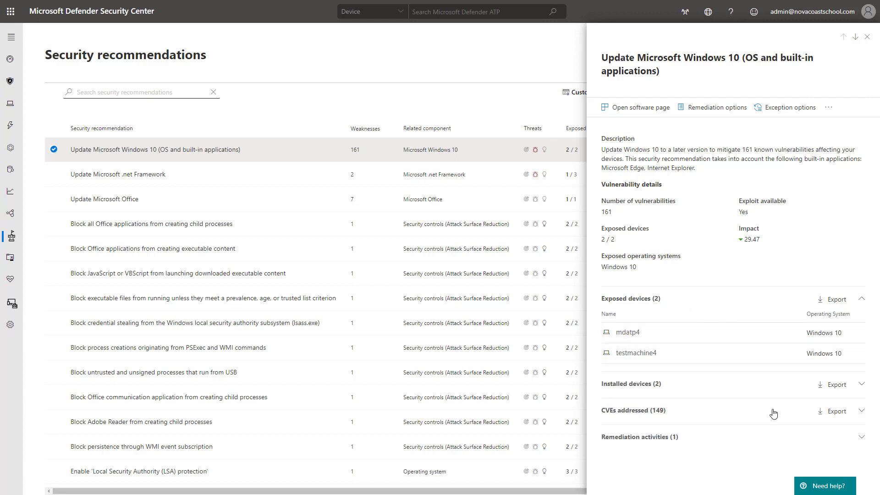
left_click(711, 384)
scroll(713, 381, "down", 1)
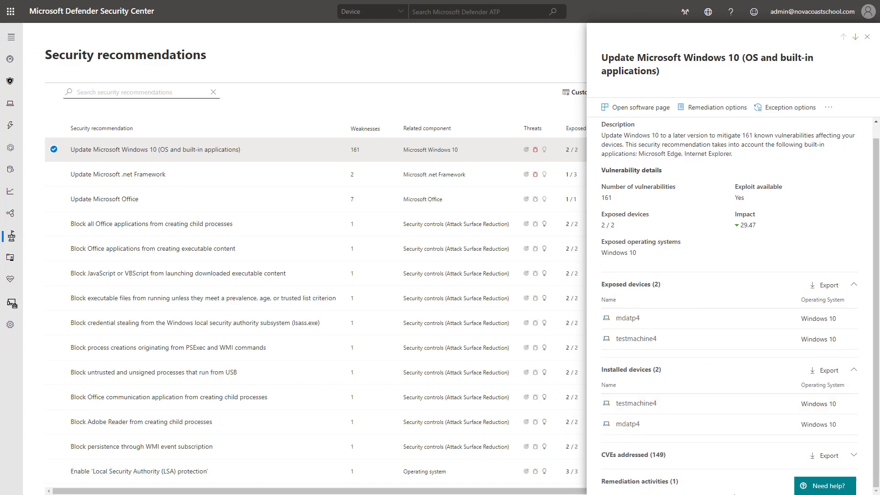
left_click(692, 460)
scroll(729, 371, "down", 2)
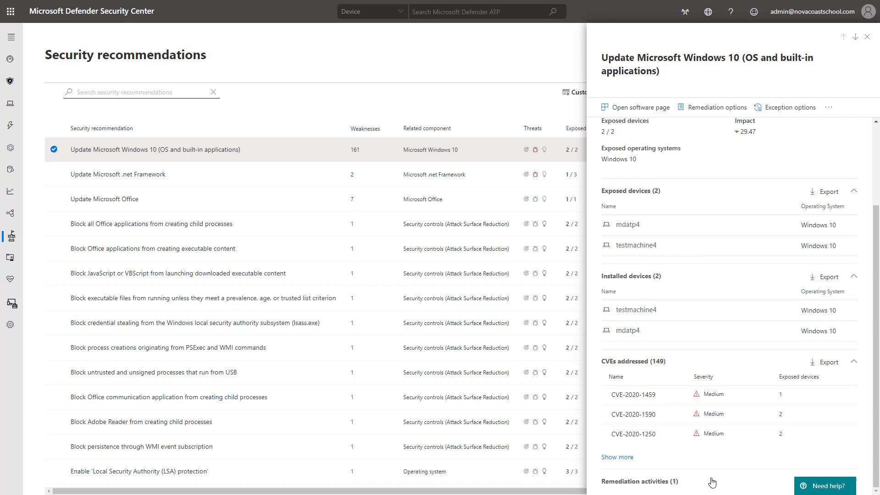
scroll(713, 479, "down", 1)
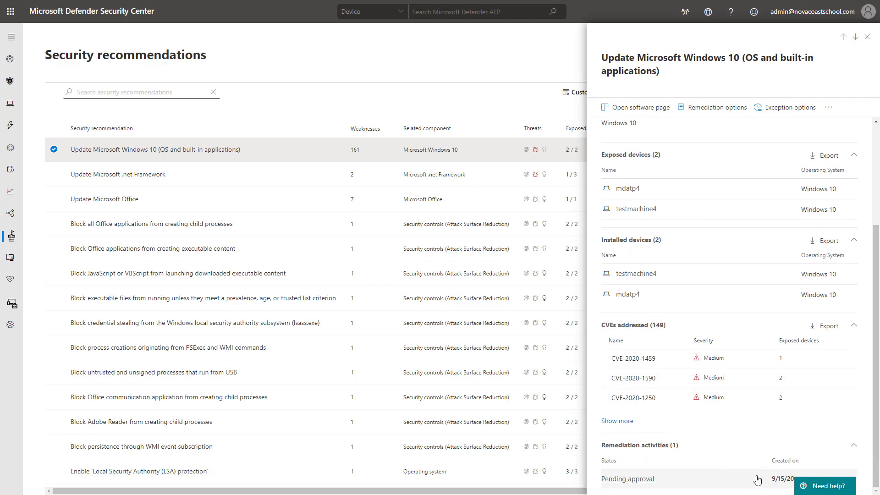
scroll(733, 408, "up", 3)
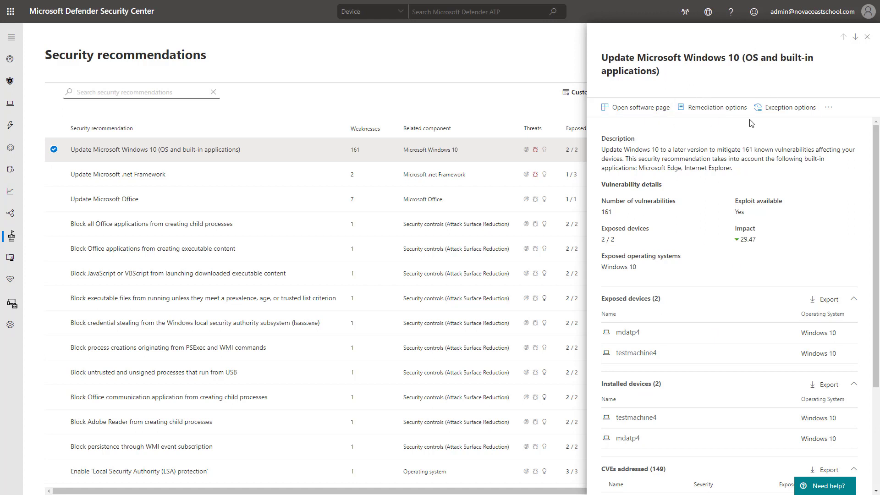
left_click(728, 111)
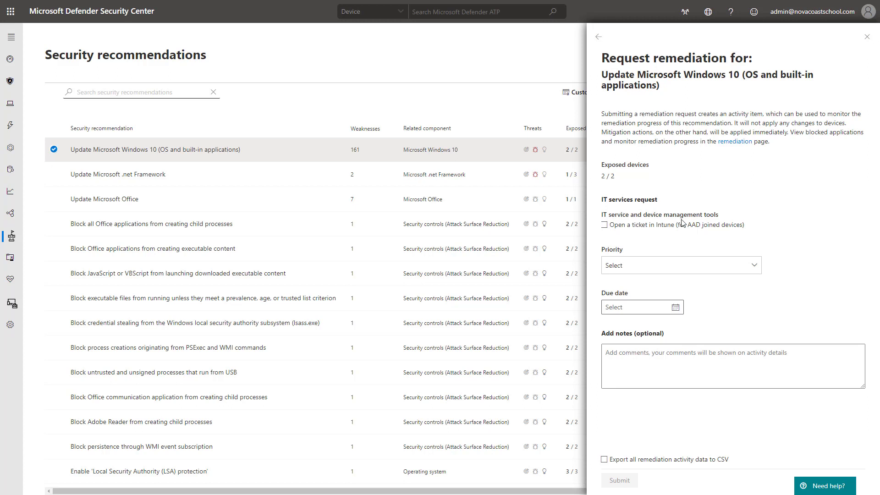
left_click(724, 270)
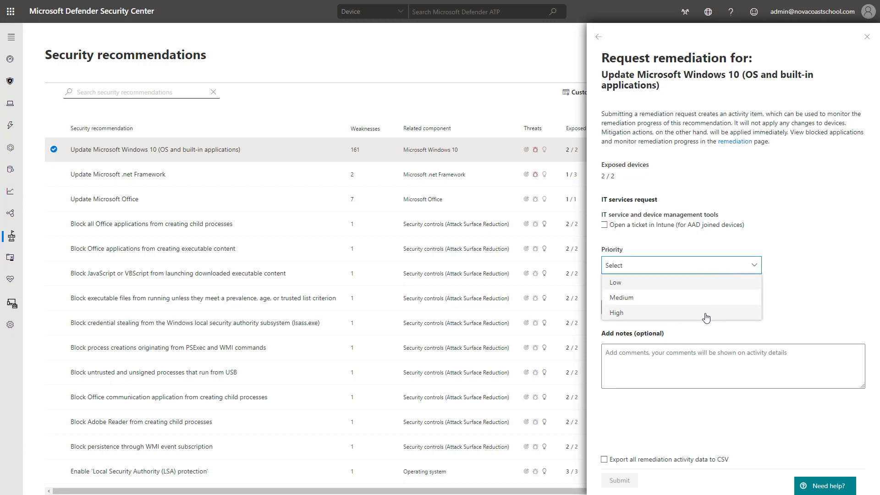
left_click(651, 314)
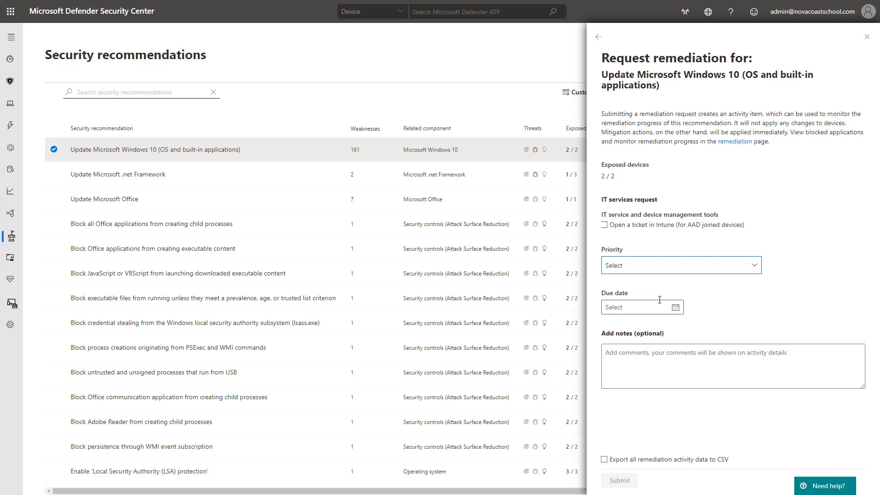
Step: Reopen the .net Framework update recommendation and start a new remediation request for it
left_click(166, 174)
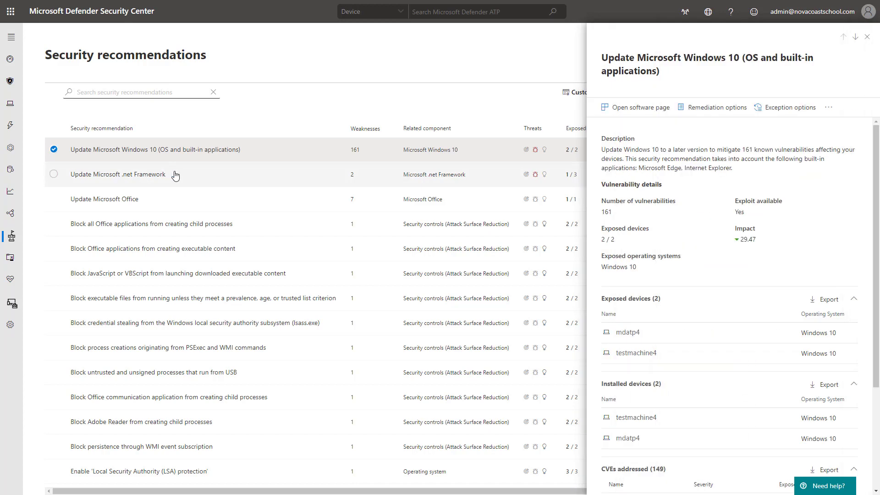
left_click(171, 174)
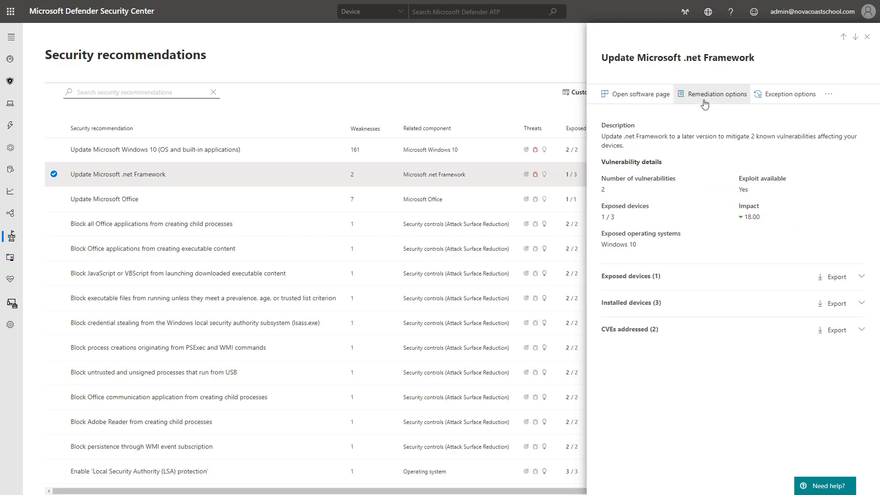
left_click(716, 94)
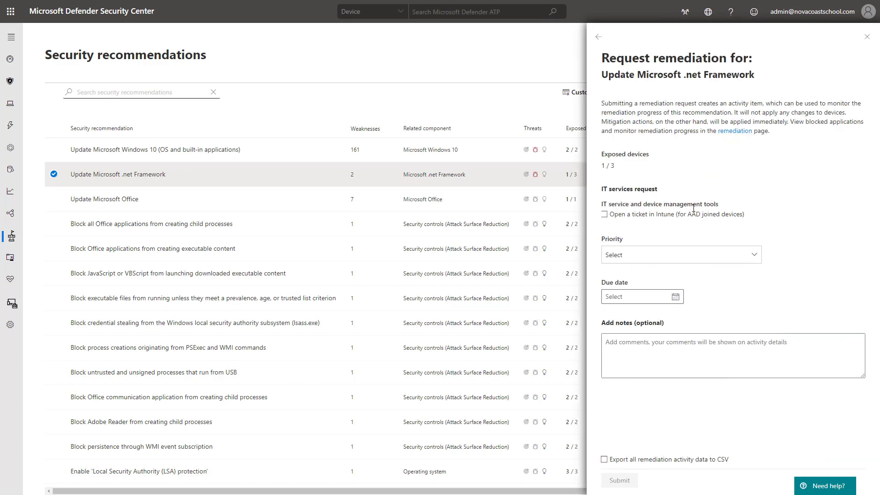
Step: Set the request to Low priority, due September 21, and submit it
left_click(729, 263)
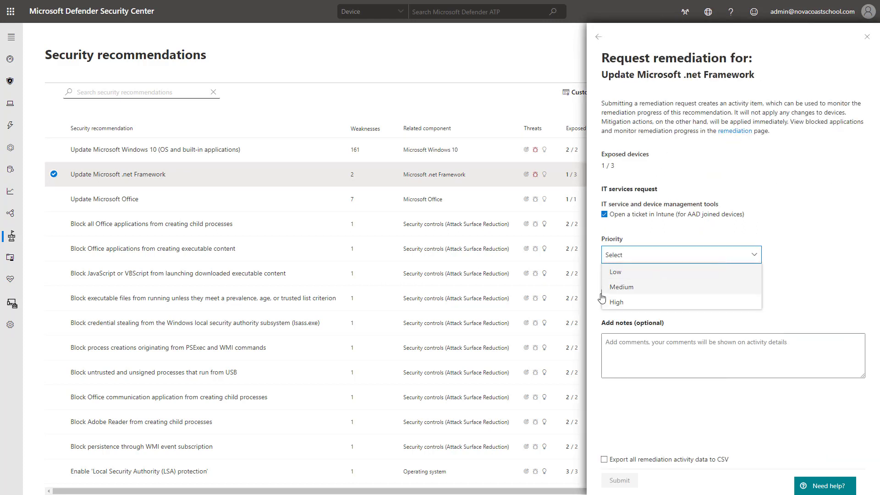
left_click(616, 274)
left_click(676, 298)
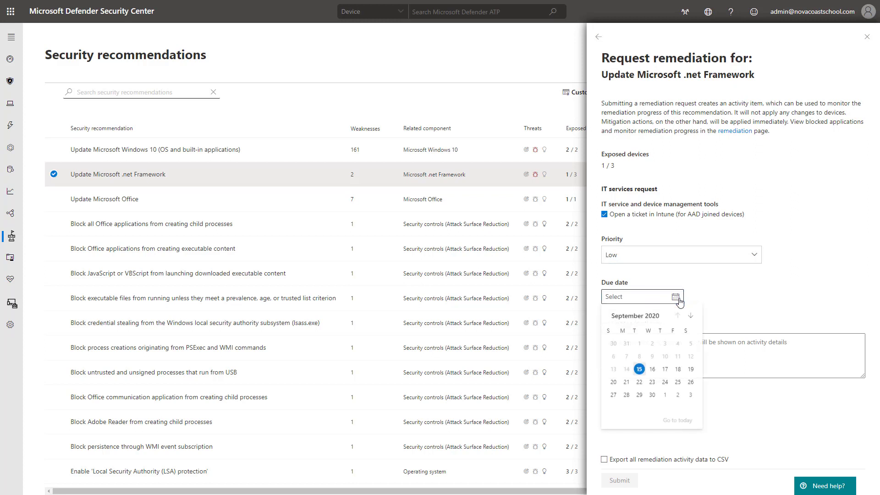
left_click(627, 383)
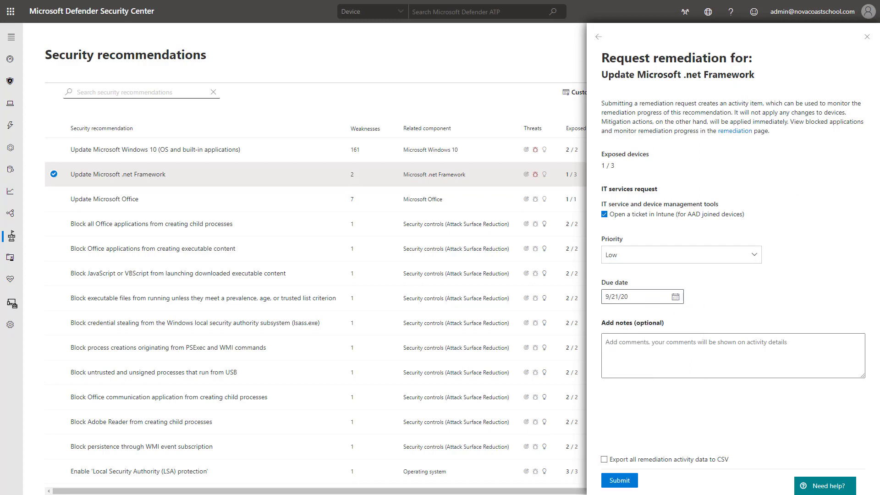
left_click(632, 482)
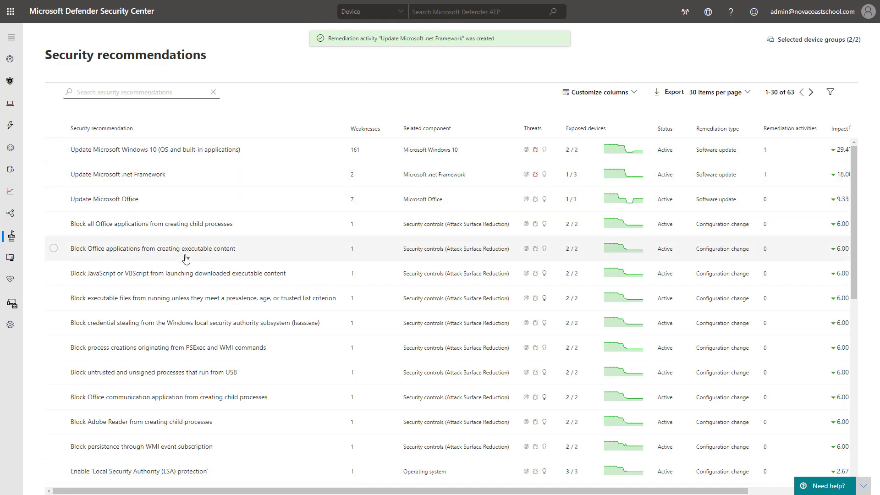
Step: Go to Remediation, landing on Endpoint Manager's Security tasks with the Windows 10 task Pending
mouse_move(12, 236)
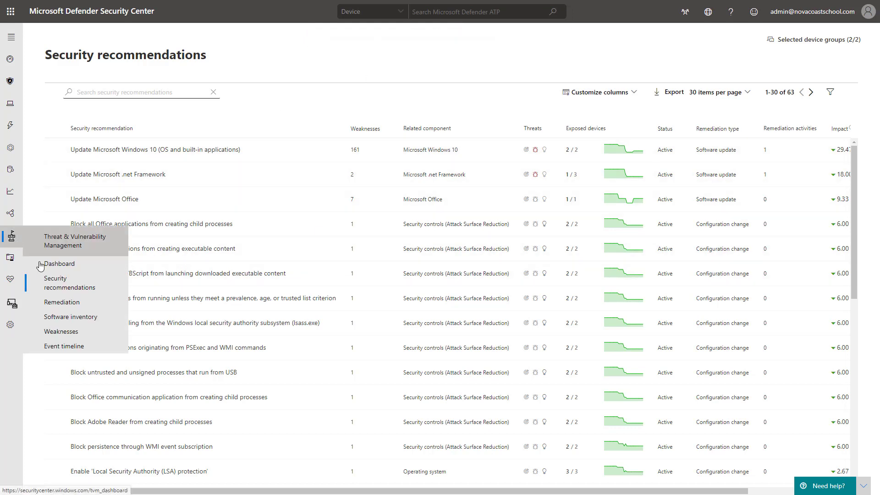
left_click(58, 302)
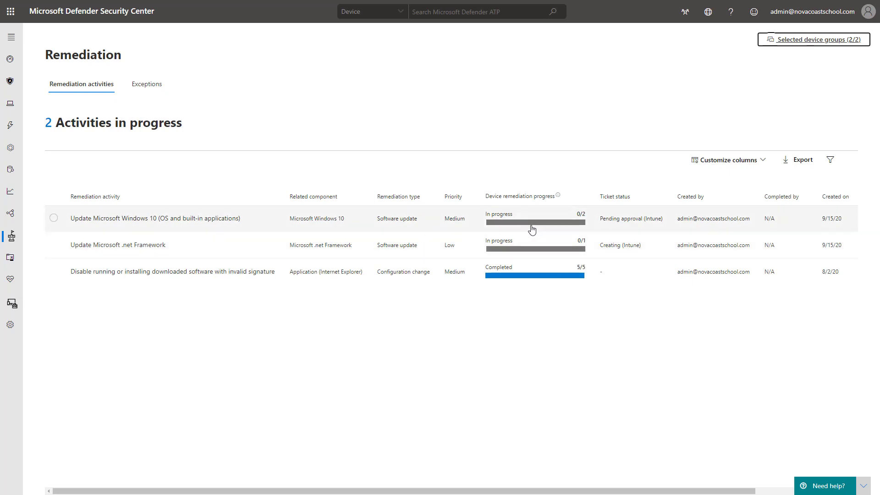
mouse_move(545, 224)
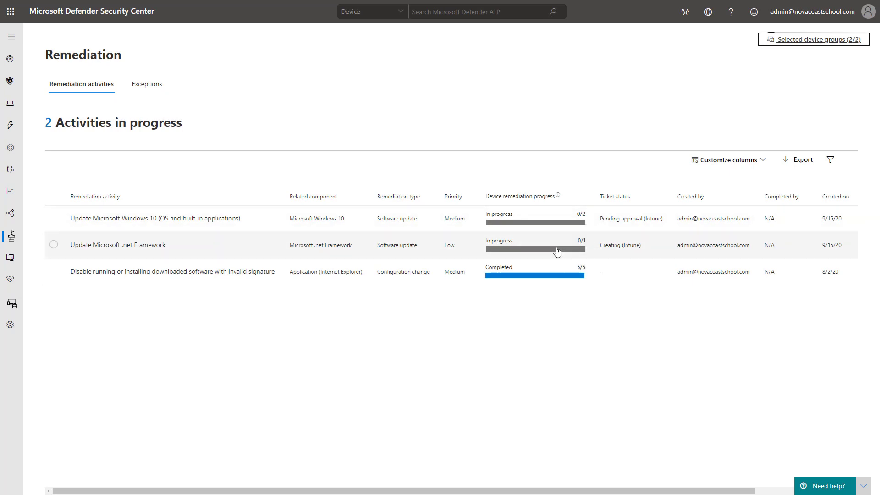
mouse_move(557, 252)
mouse_move(500, 238)
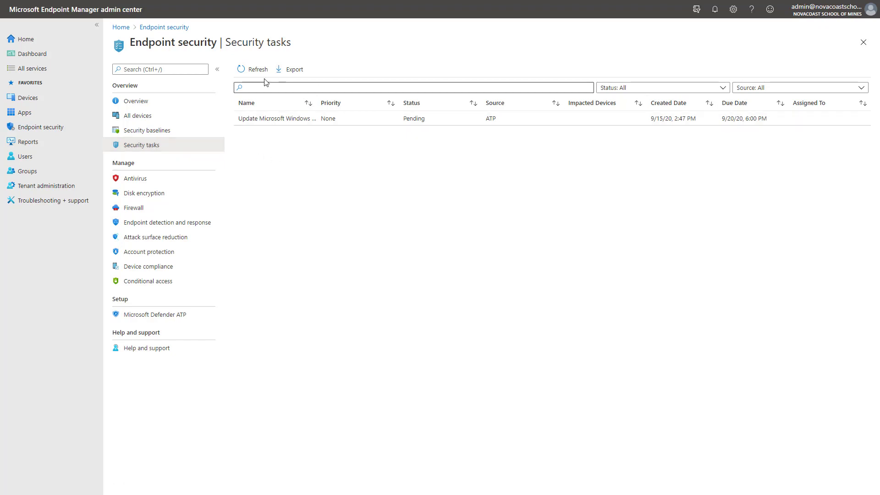
Step: Refresh Security tasks so the Low-priority .net Framework task appears as Pending
left_click(253, 70)
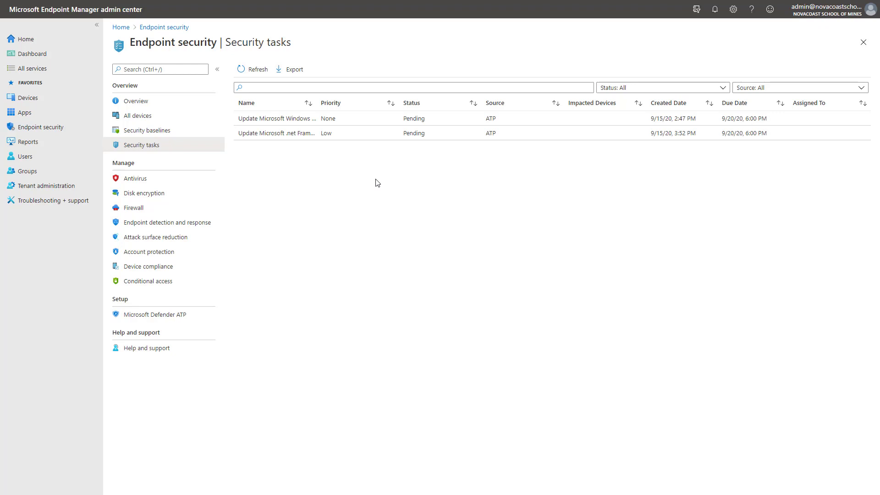
Step: Open the .net Framework task and accept it with the note 'I am taking on this task.'
left_click(361, 132)
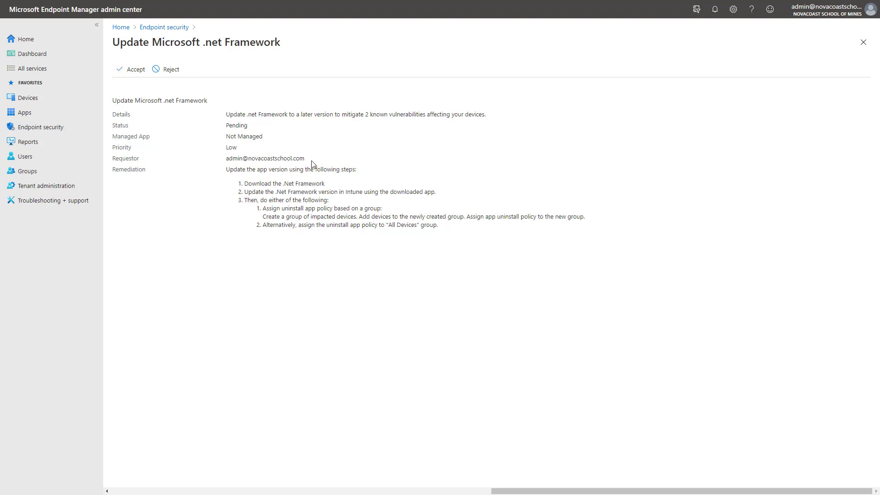
left_click_drag(124, 169, 506, 241)
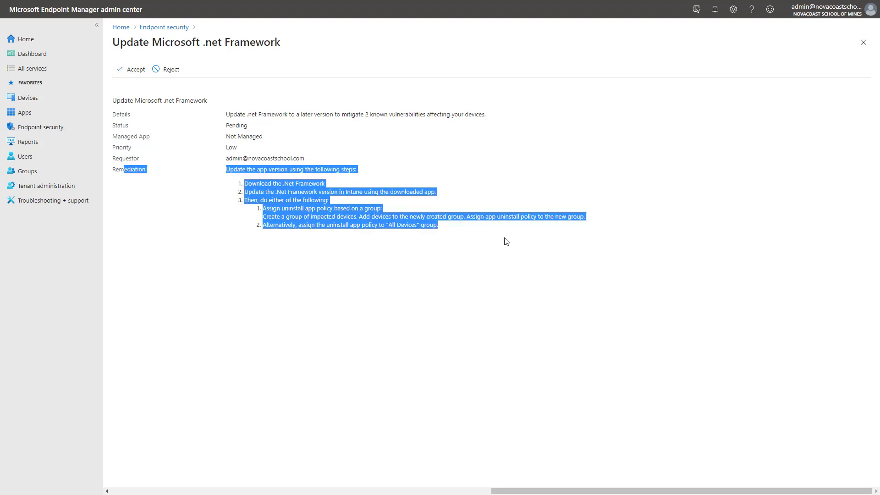
left_click(506, 242)
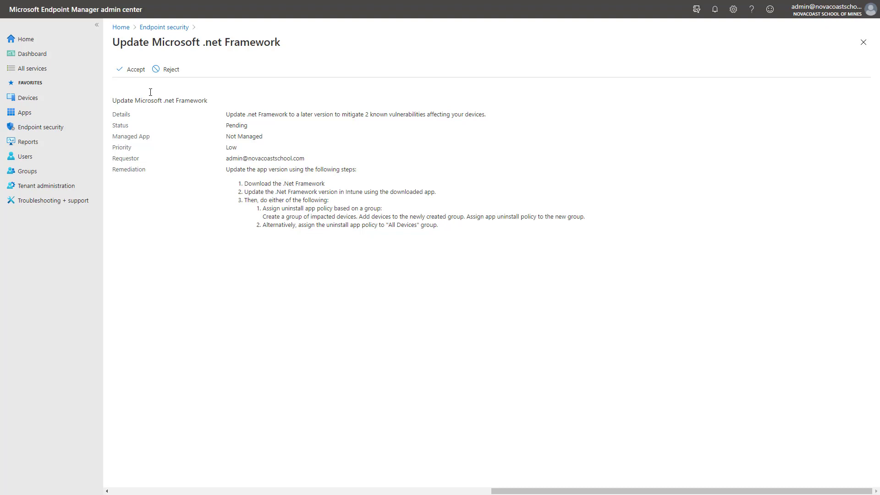
left_click(135, 70)
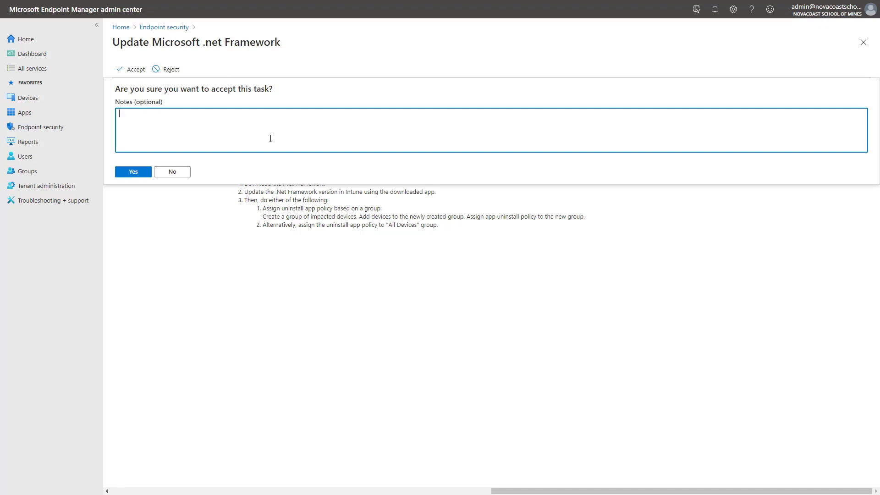
type("taking on this task.")
left_click(141, 173)
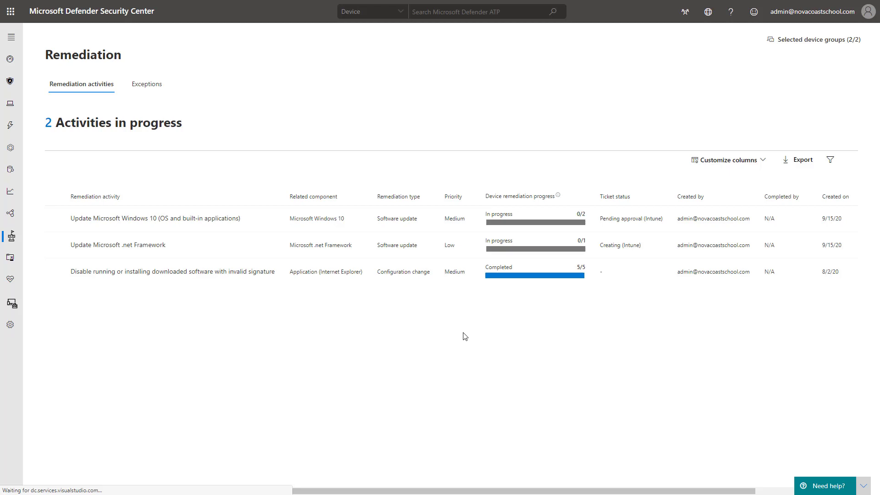
Step: Reload Remediation, view and close the Windows 10 activity details, then return to Security recommendations
key("F5")
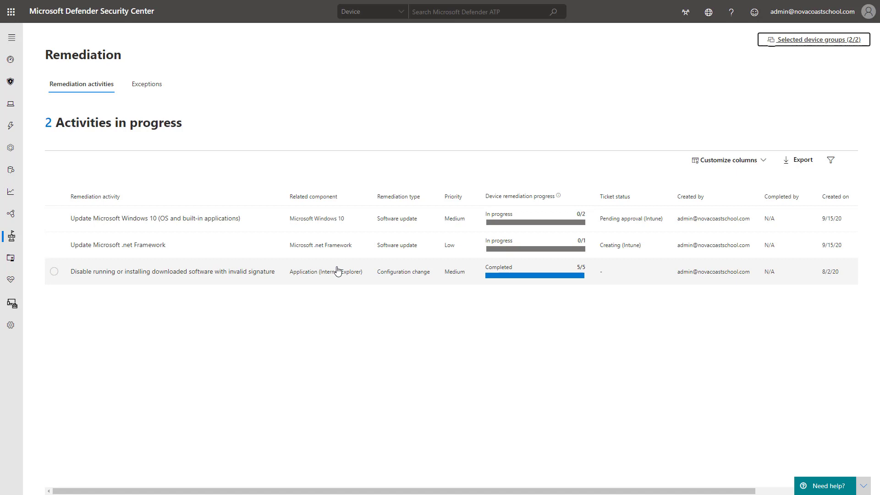
left_click(188, 223)
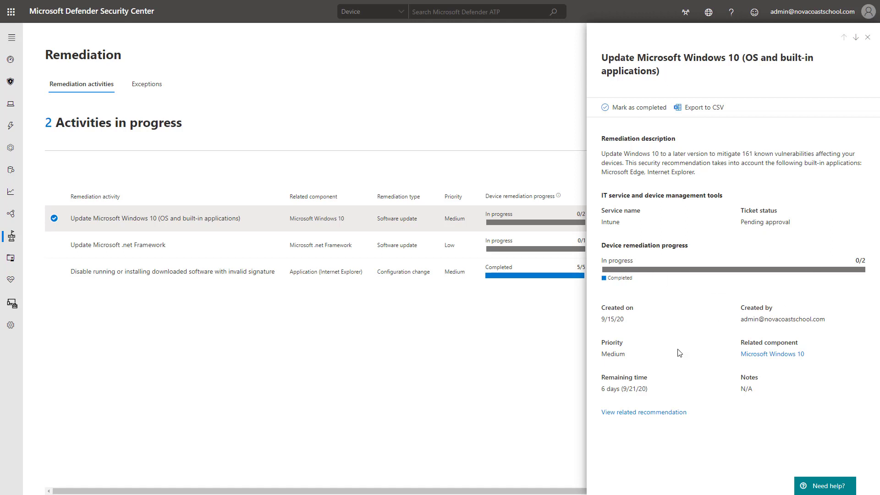
left_click(868, 37)
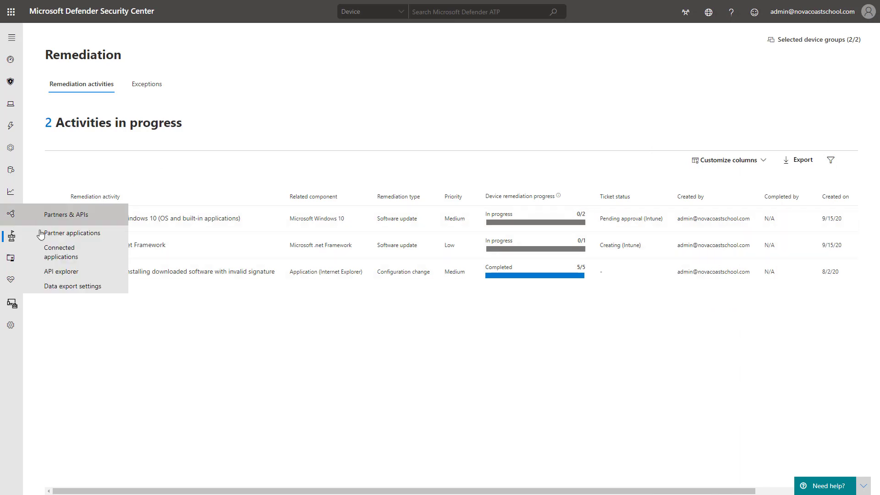
mouse_move(12, 236)
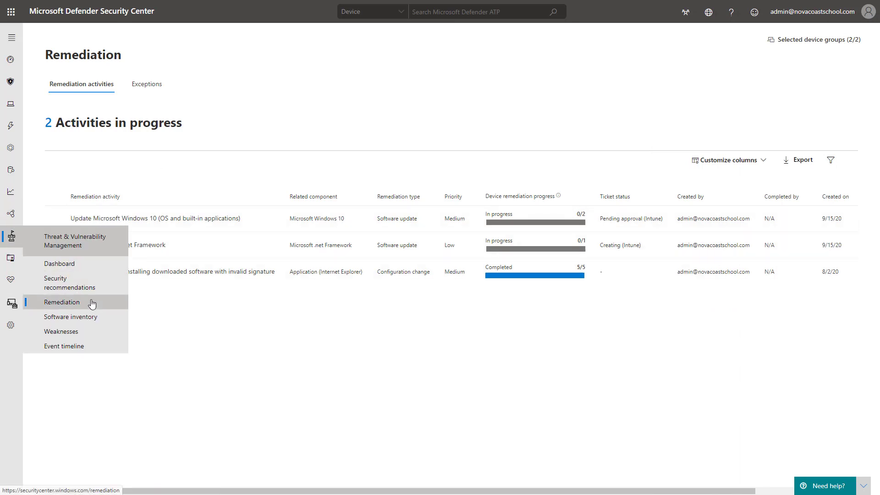
left_click(84, 287)
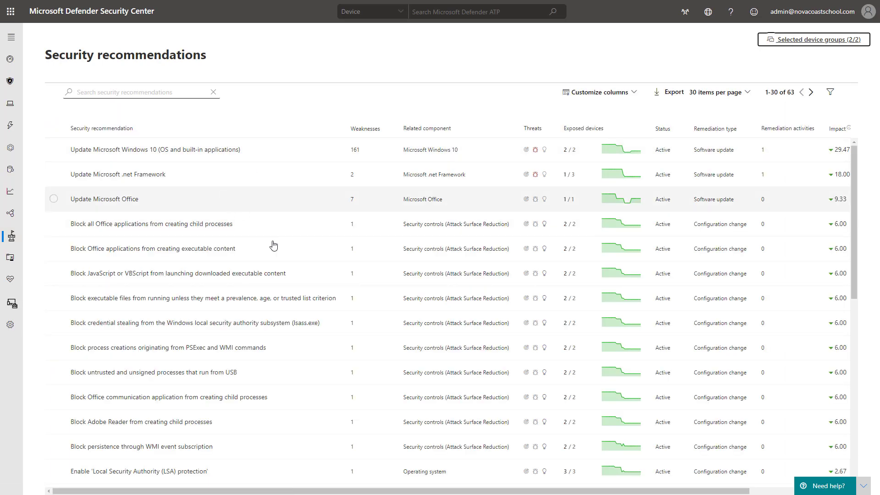
Step: Draft a Planned remediation (grace) exception for the Office child-processes recommendation, then back out unsubmitted
left_click(268, 233)
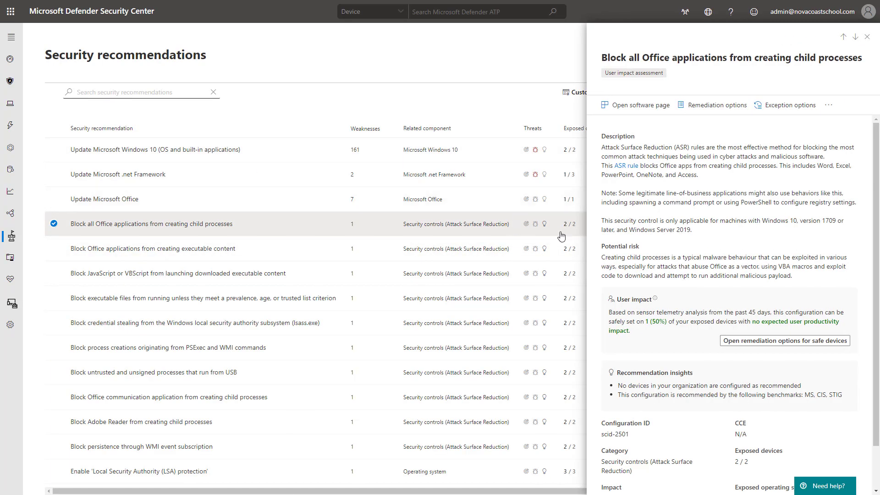
left_click(788, 106)
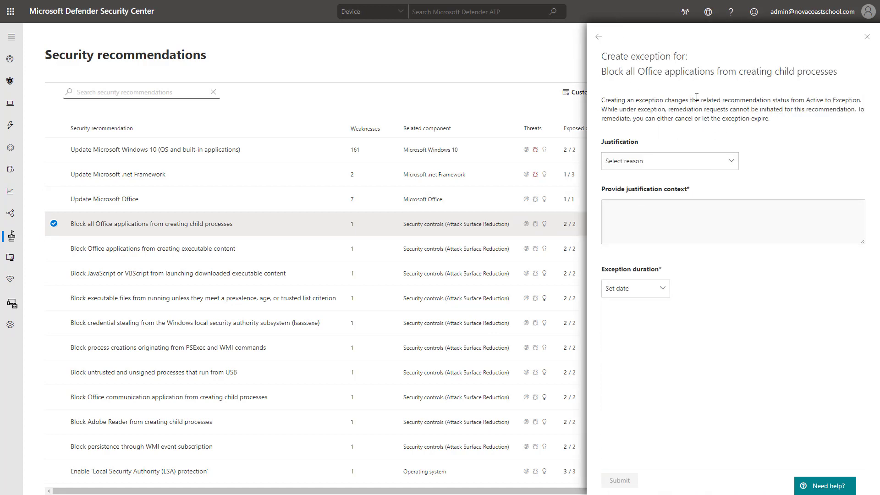
left_click(708, 161)
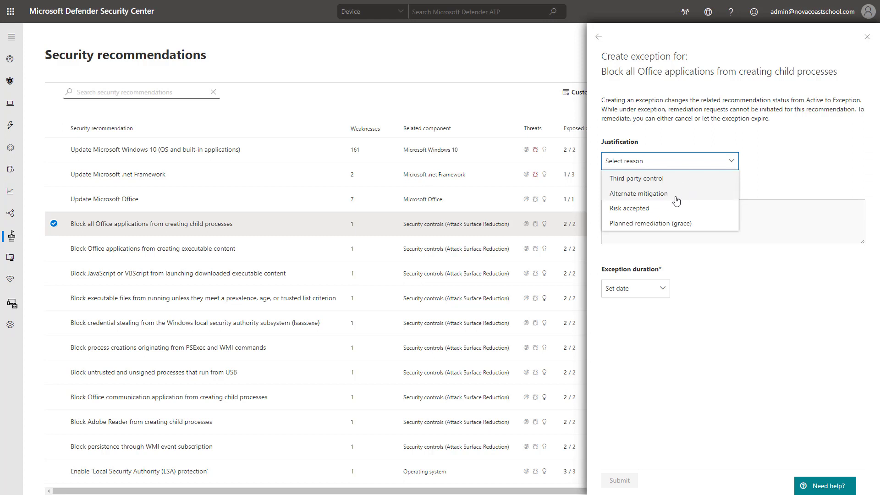
left_click(664, 223)
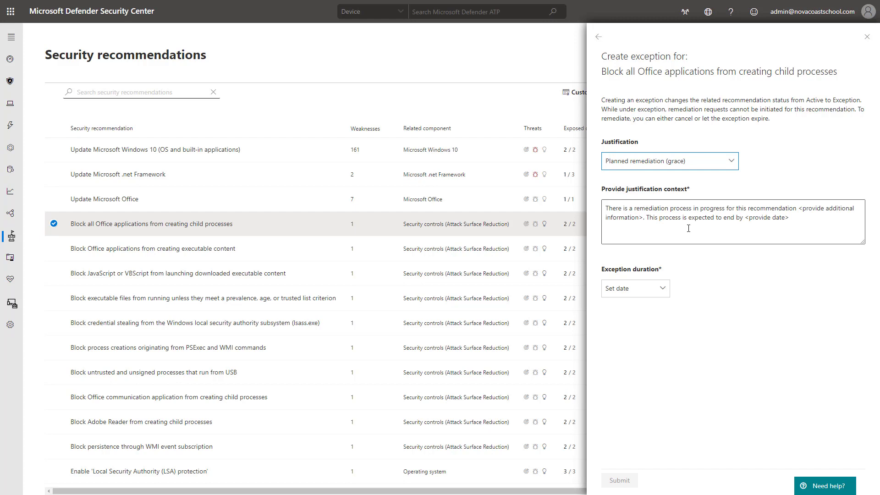
left_click(662, 293)
left_click(761, 299)
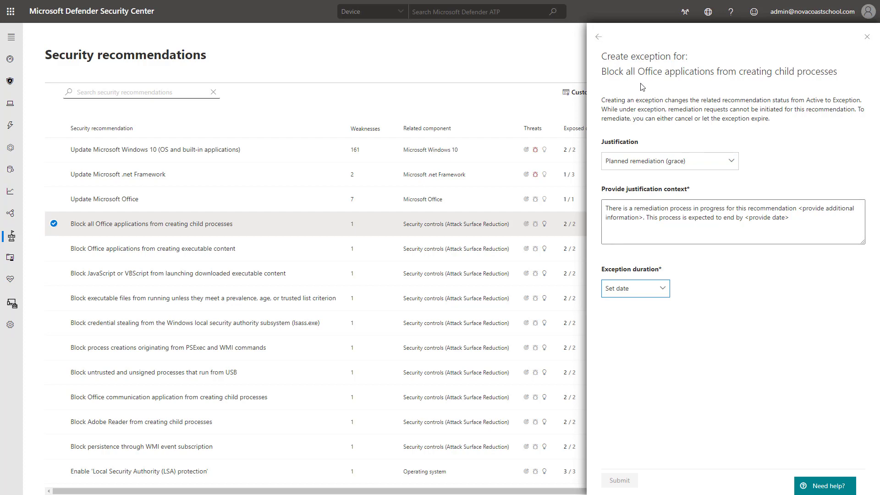
left_click(600, 39)
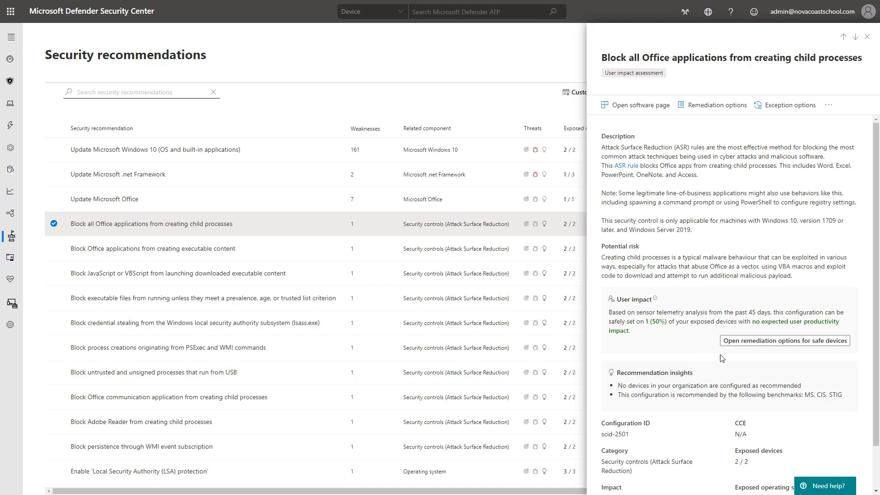
left_click_drag(632, 331, 612, 302)
left_click(658, 325)
left_click_drag(667, 335, 599, 299)
left_click(650, 333)
scroll(706, 336, "down", 1)
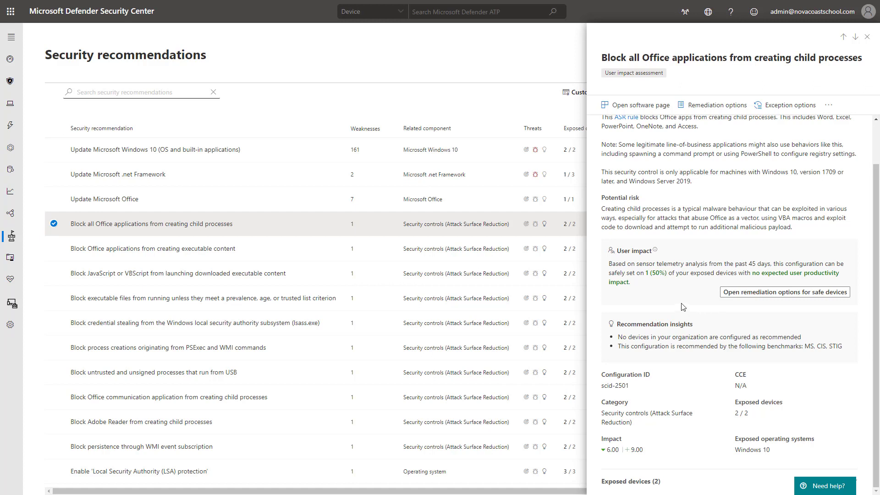
scroll(683, 307, "up", 1)
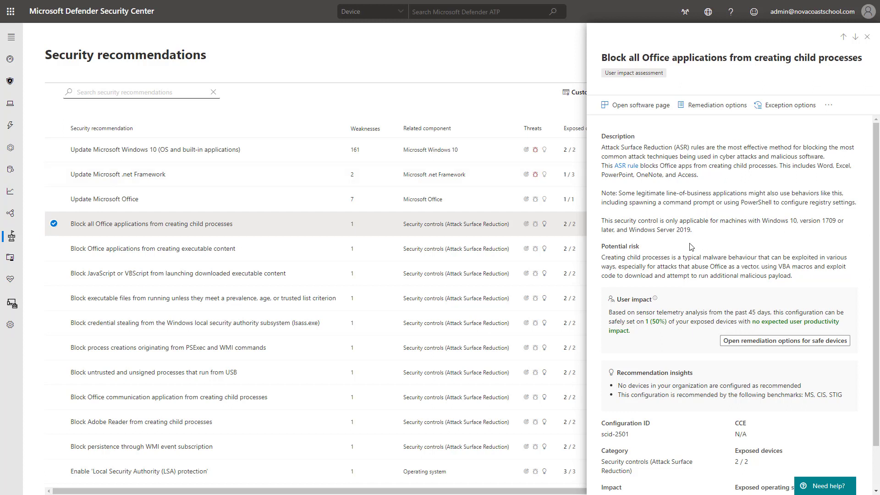
scroll(692, 247, "down", 1)
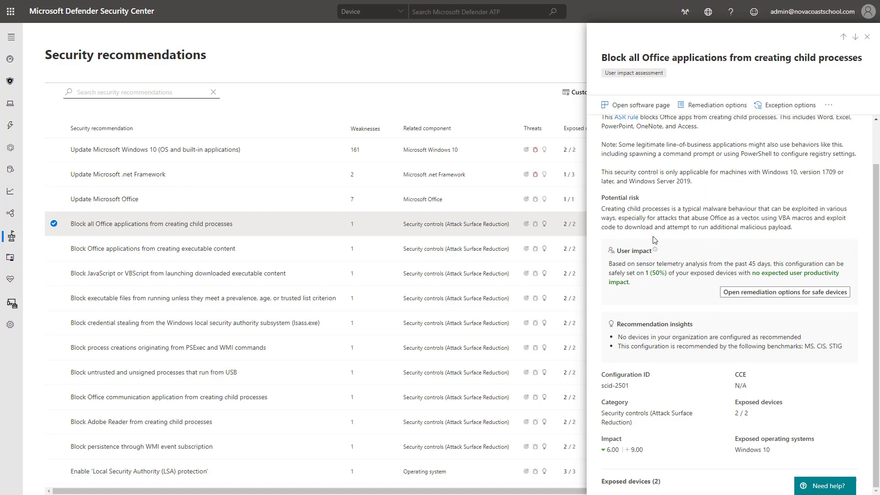
scroll(653, 240, "up", 1)
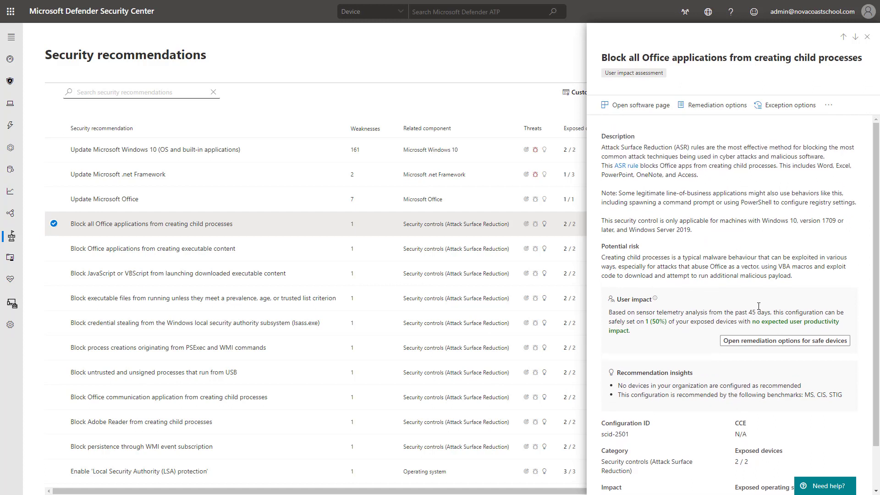
Step: Open the Windows 10 software page, then go to the Remediation page
left_click(644, 115)
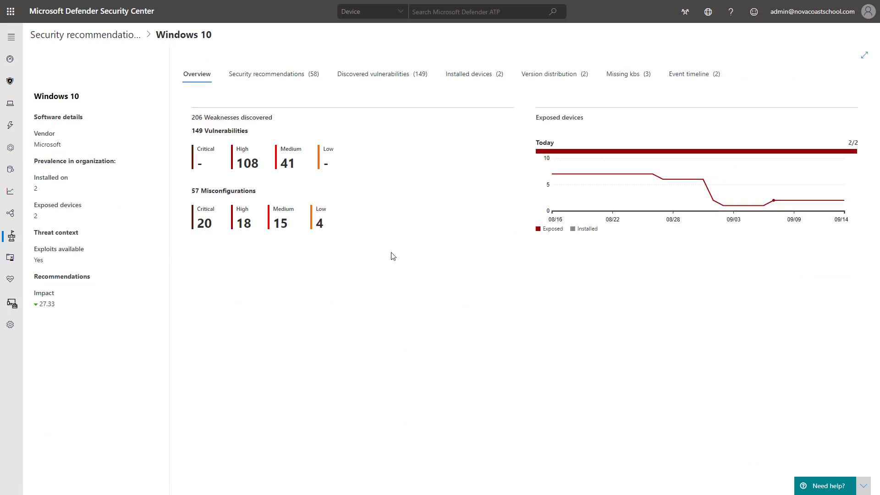
mouse_move(20, 237)
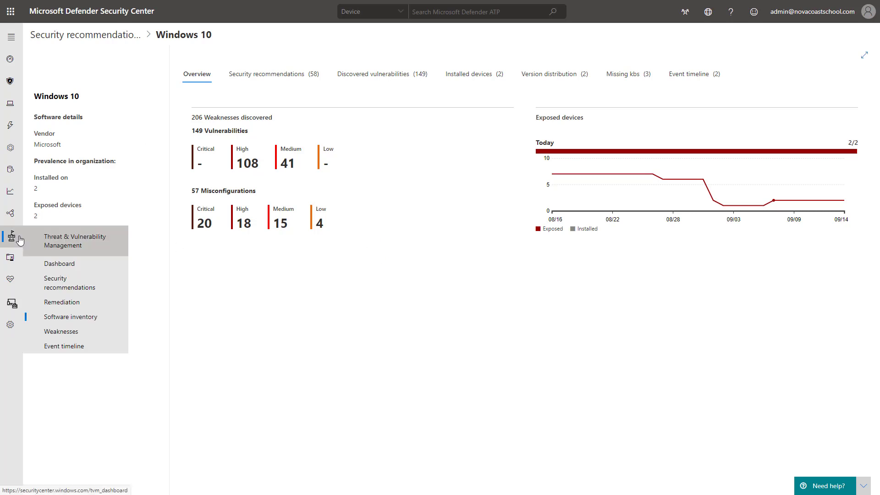
mouse_move(11, 238)
left_click(58, 302)
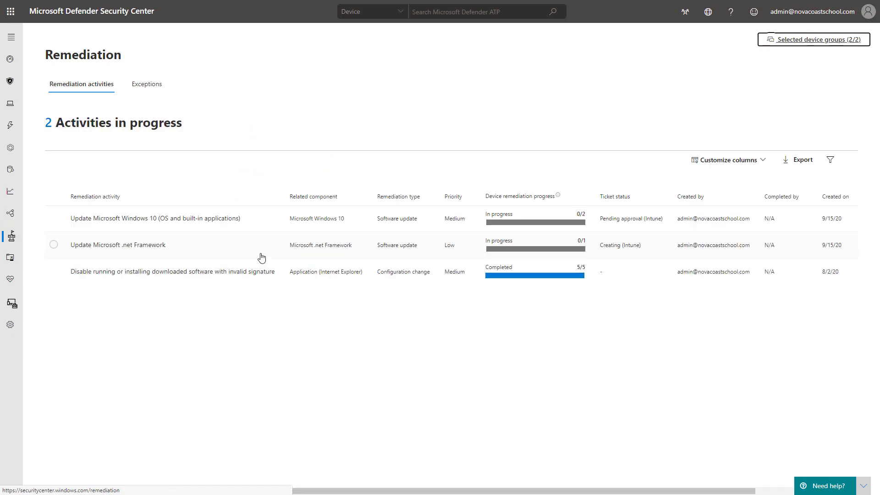
Step: Confirm the Exceptions tab is empty, then return to the Remediation activities list
left_click(158, 84)
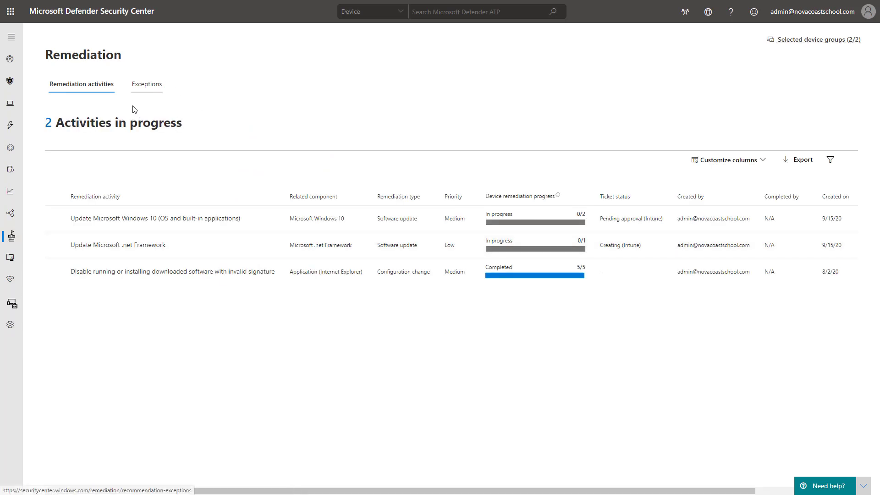
left_click(138, 89)
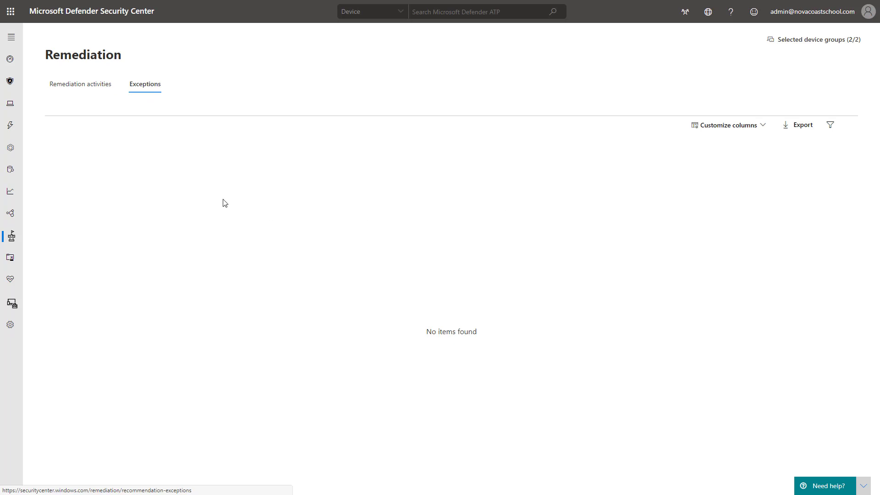
left_click(84, 92)
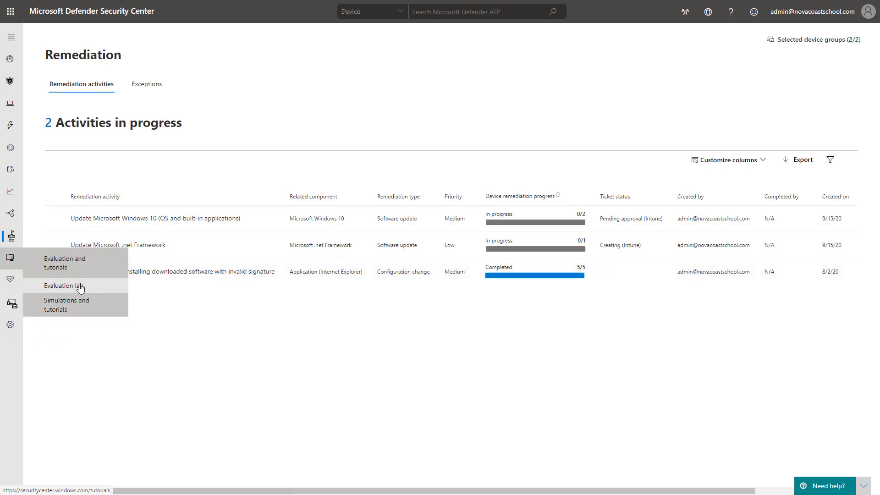
Step: Open Software inventory and show Internet Explorer's details: 6 vulnerabilities and 2 misconfigurations
left_click(99, 316)
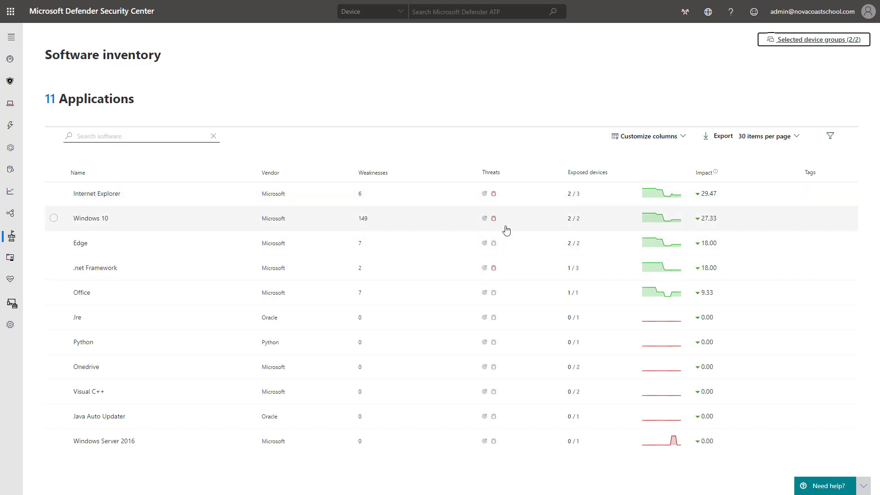
mouse_move(497, 223)
left_click(434, 206)
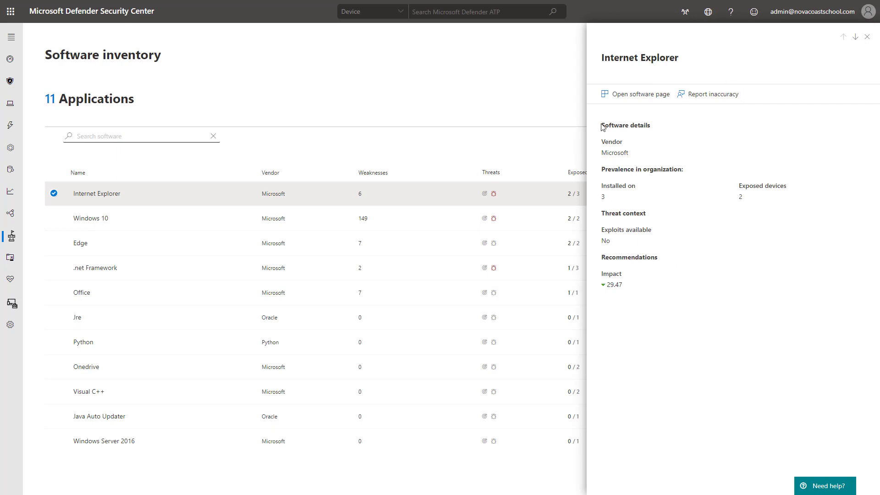
left_click_drag(615, 189, 627, 188)
Step: Open Internet Explorer's software page and review its security recommendations and the CVE-2020-1380 vulnerability details
left_click(617, 95)
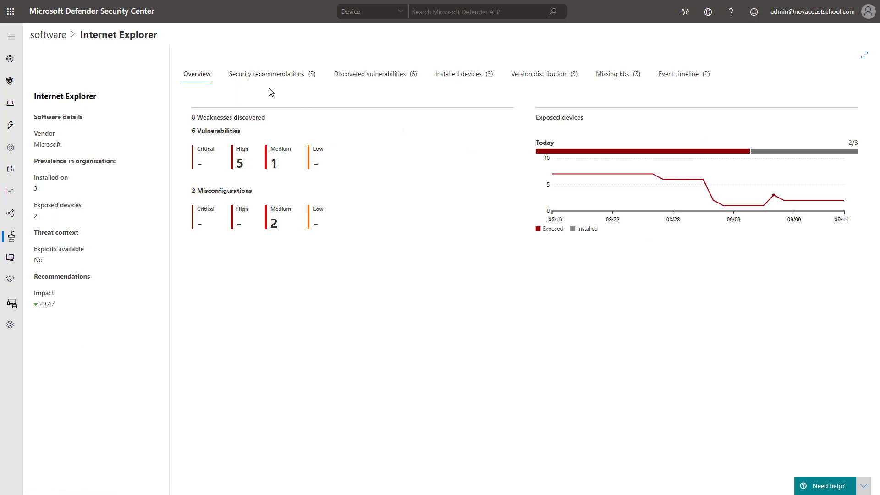
left_click(268, 75)
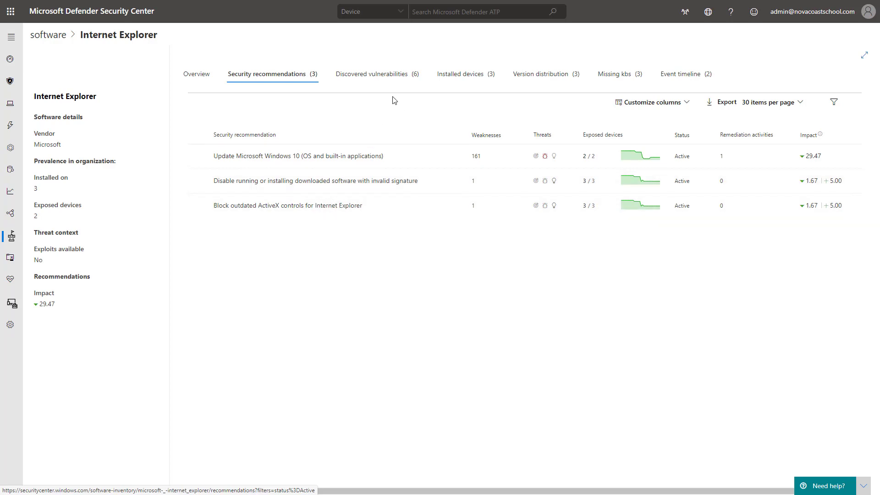
left_click(394, 79)
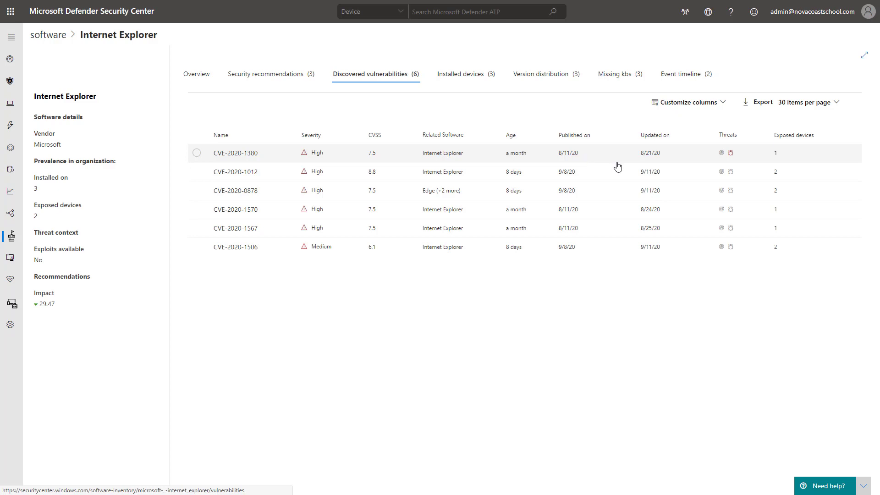
left_click(378, 151)
scroll(755, 250, "down", 6)
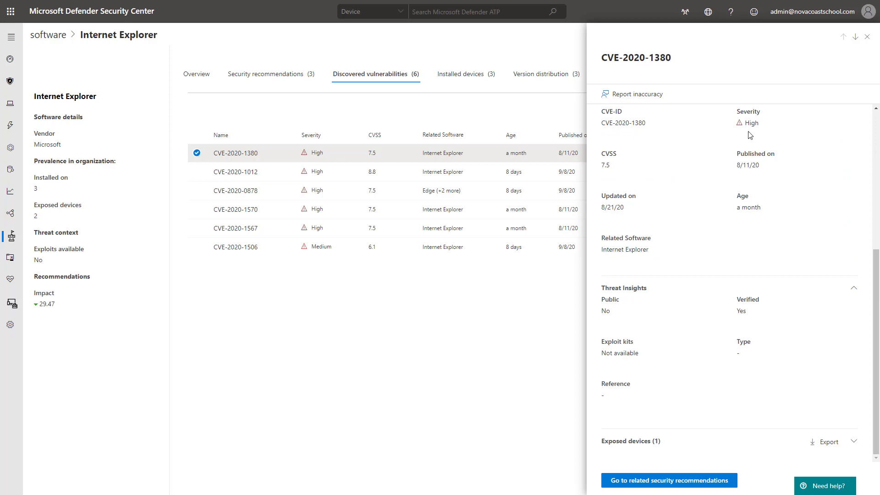
left_click(868, 35)
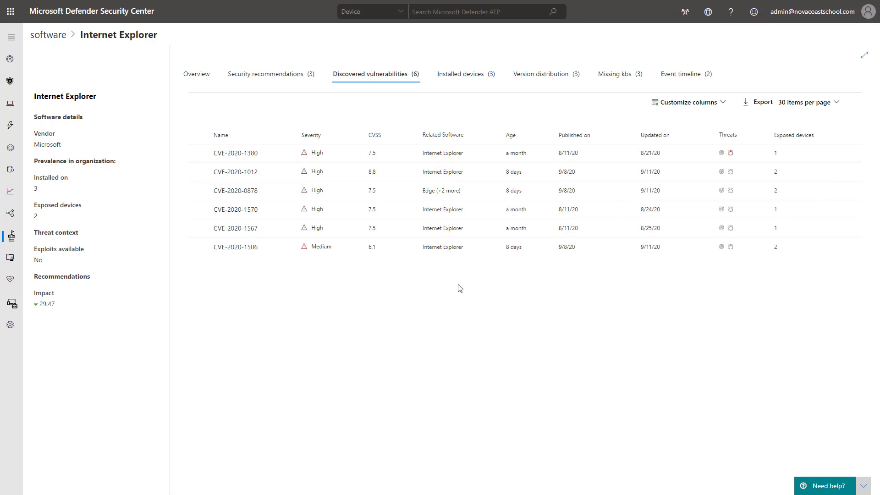
Step: Review the installed devices, version distribution, missing kbs, and the two-event timeline
left_click(456, 83)
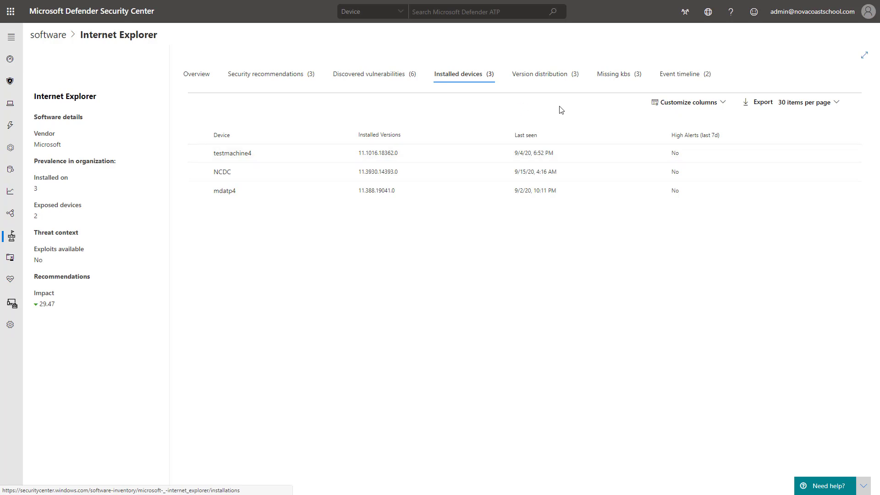
left_click(565, 79)
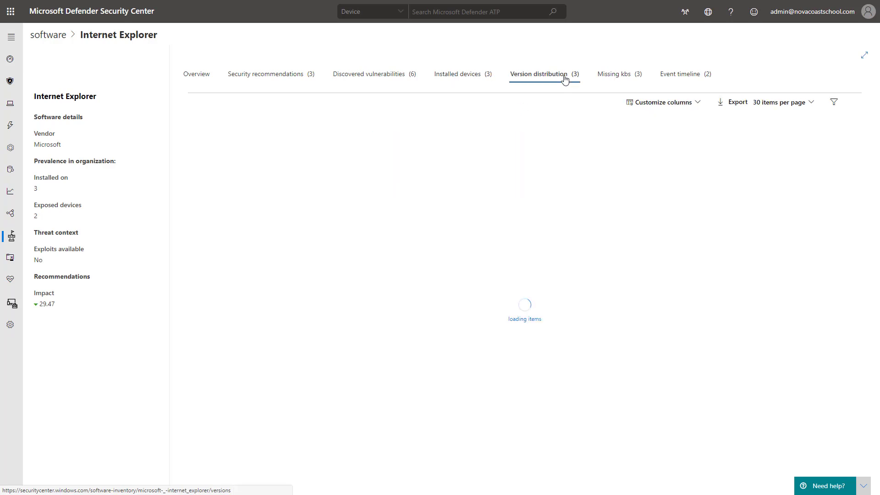
left_click(625, 79)
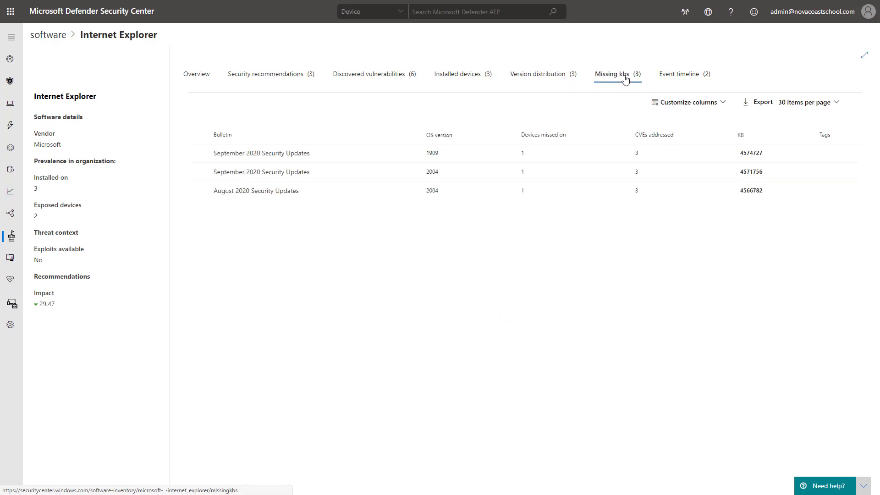
left_click(556, 83)
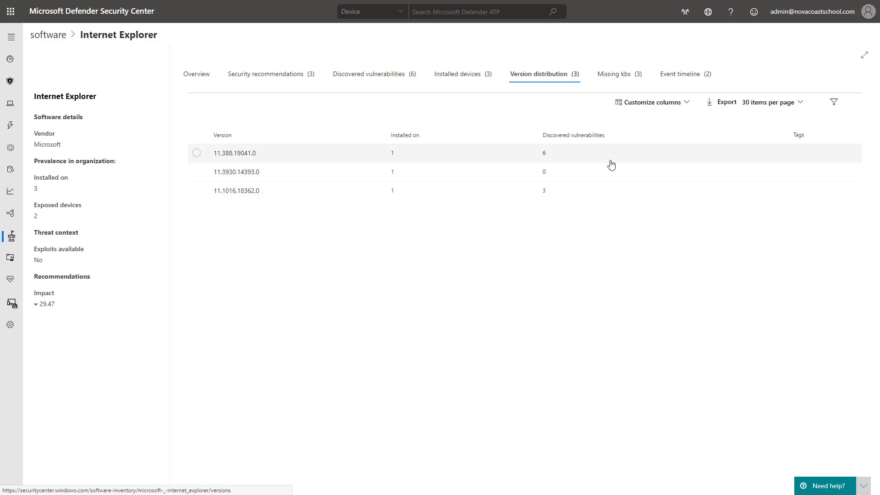
left_click(605, 76)
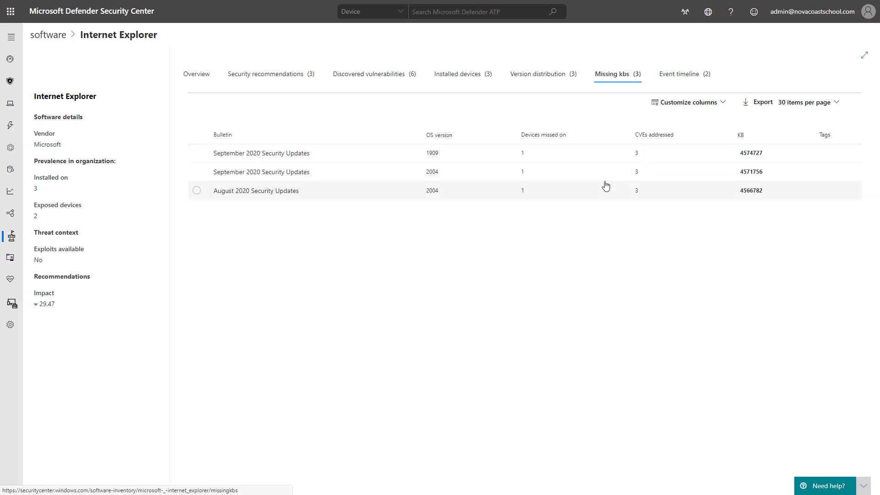
left_click(691, 81)
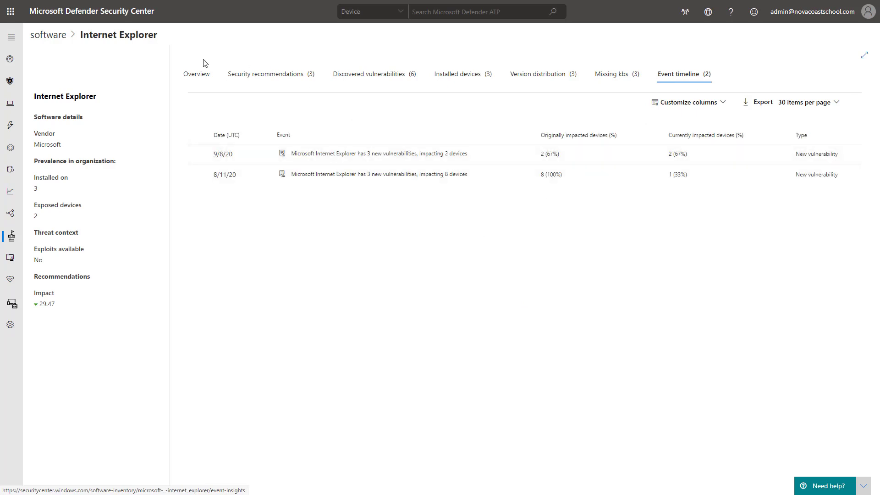
Step: Go back from the Internet Explorer page to the 11-application Software inventory list
left_click(201, 77)
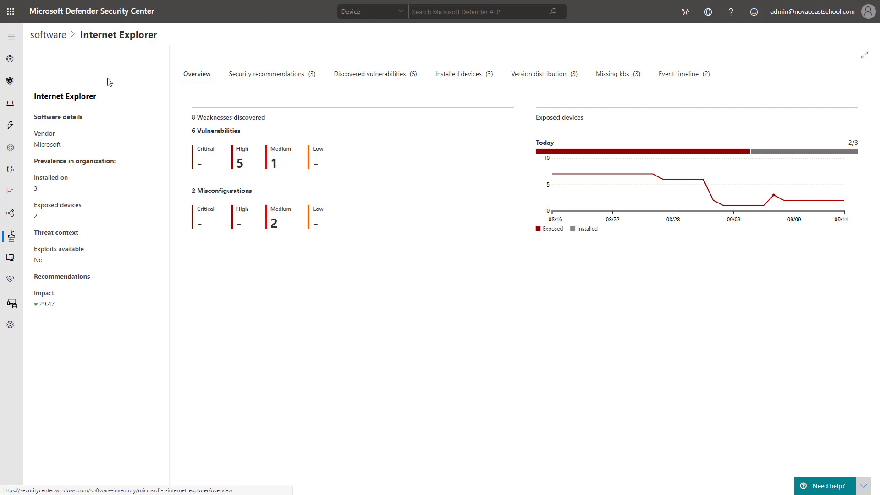
left_click(41, 34)
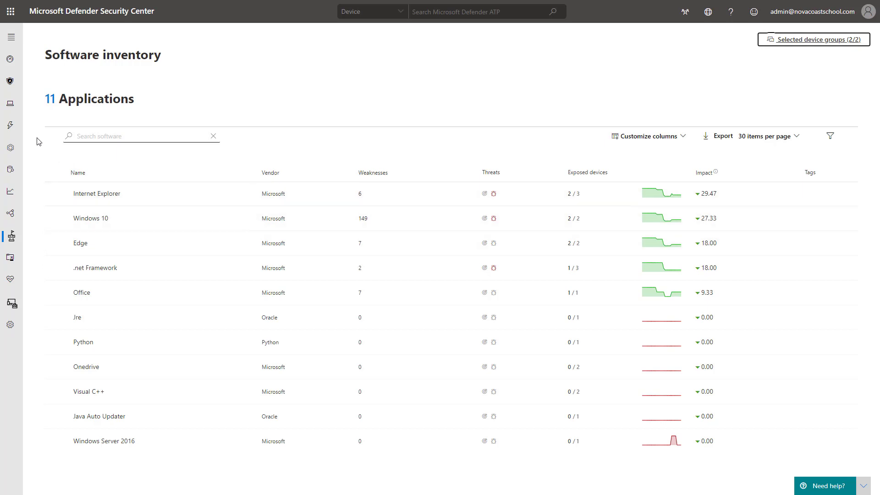
Step: Browse the 117,891-vulnerability Weaknesses list, paging to the next 30 entries and back
mouse_move(11, 236)
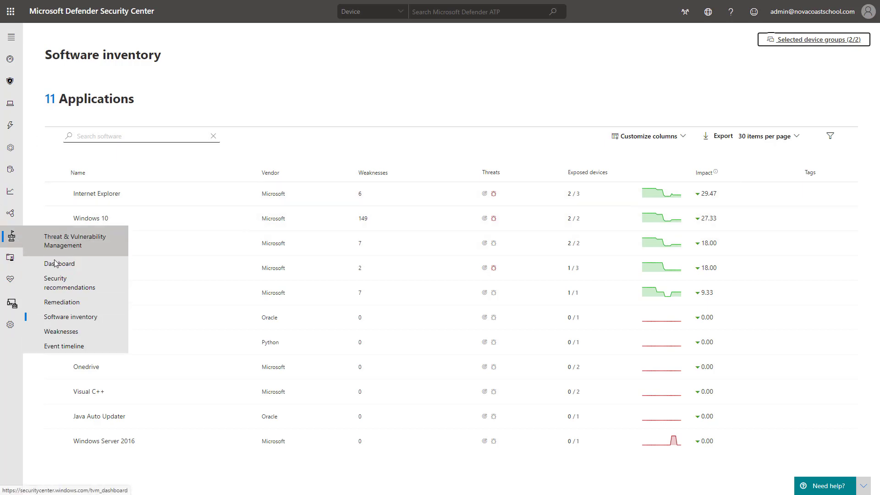
left_click(94, 338)
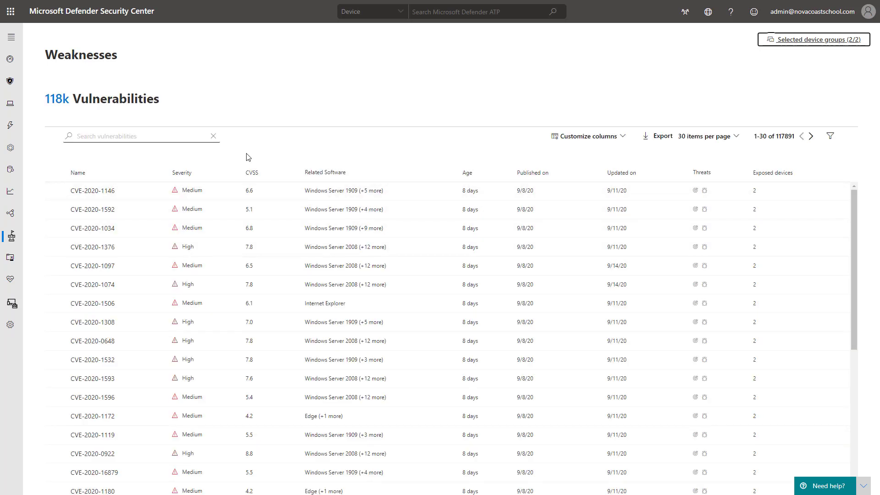
scroll(256, 197, "down", 5)
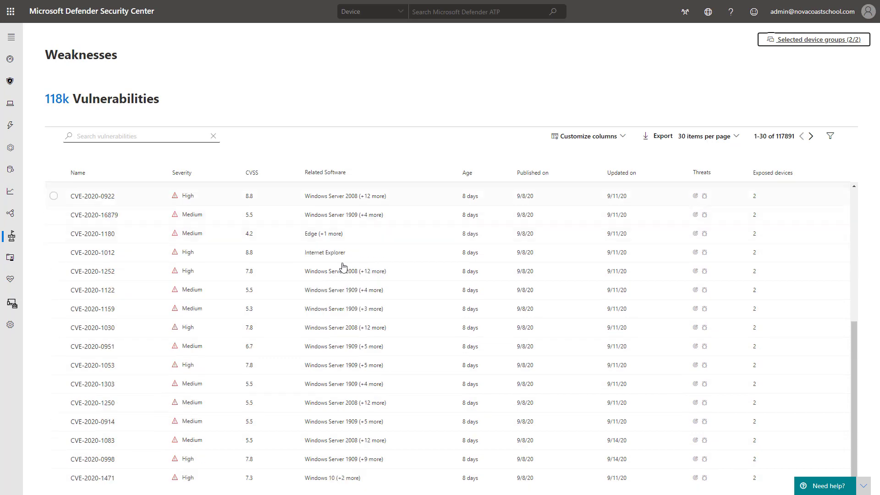
scroll(373, 259, "up", 5)
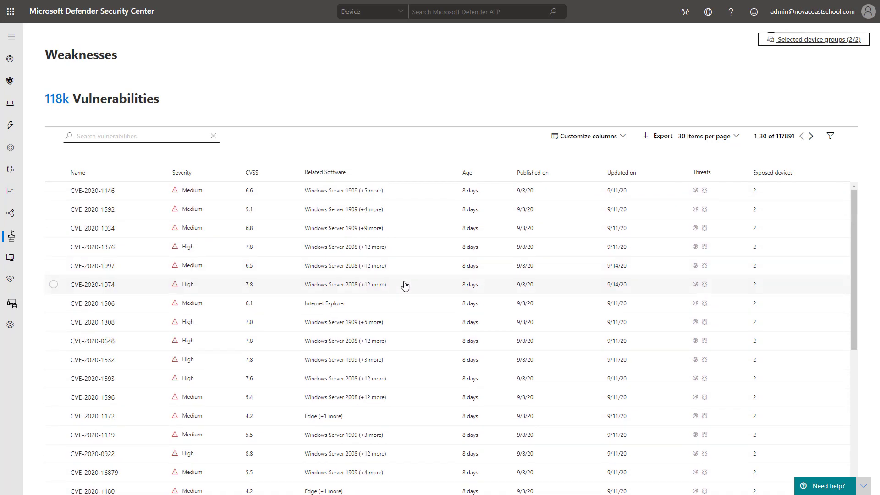
scroll(407, 284, "down", 5)
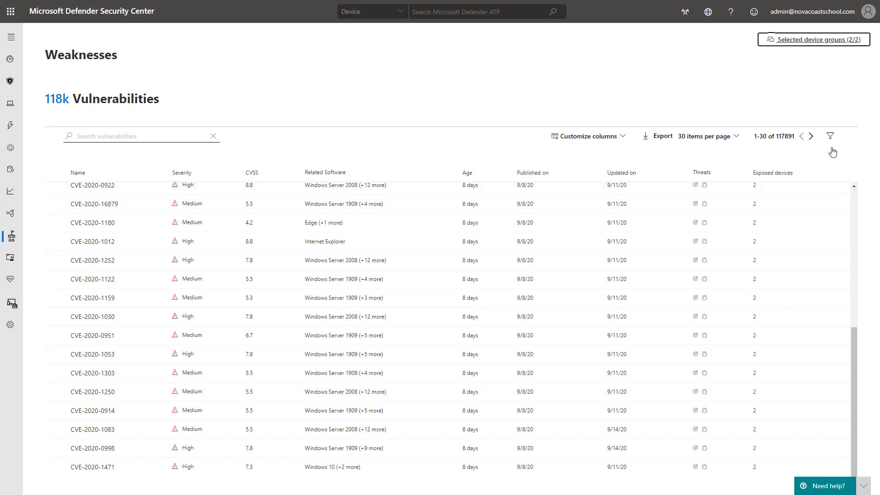
left_click(812, 137)
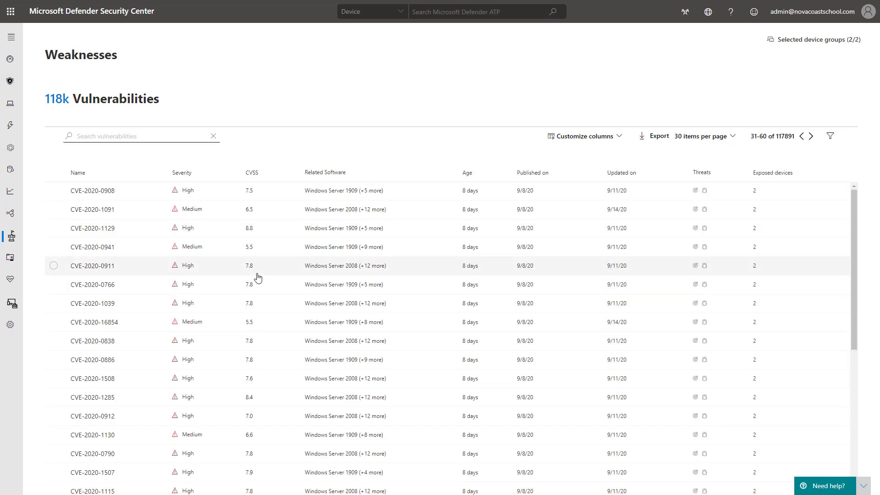
scroll(766, 216, "down", 5)
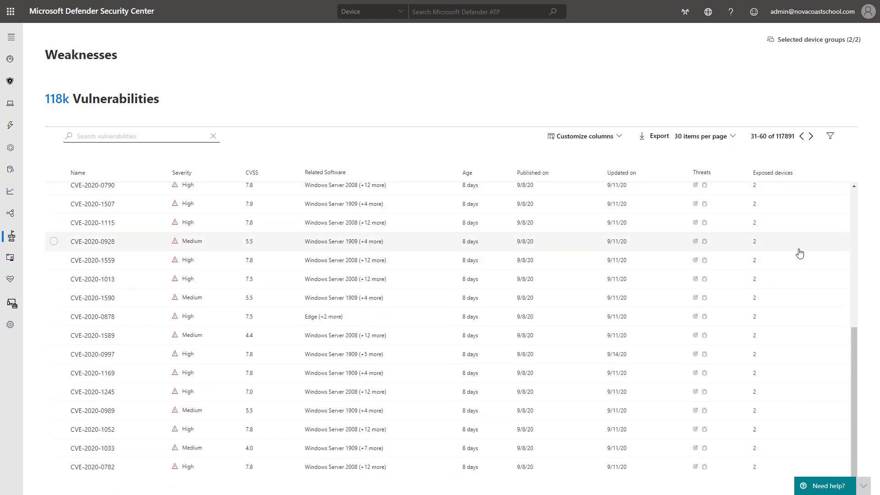
scroll(800, 252, "up", 5)
left_click(802, 136)
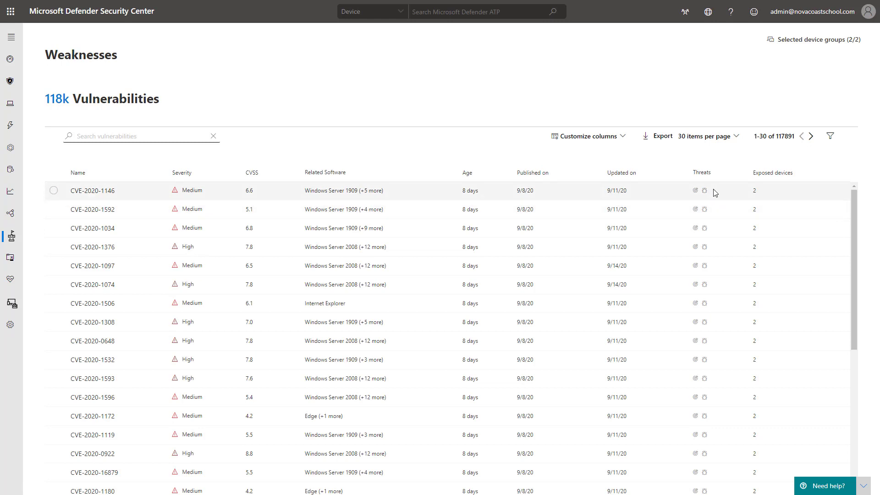
mouse_move(705, 193)
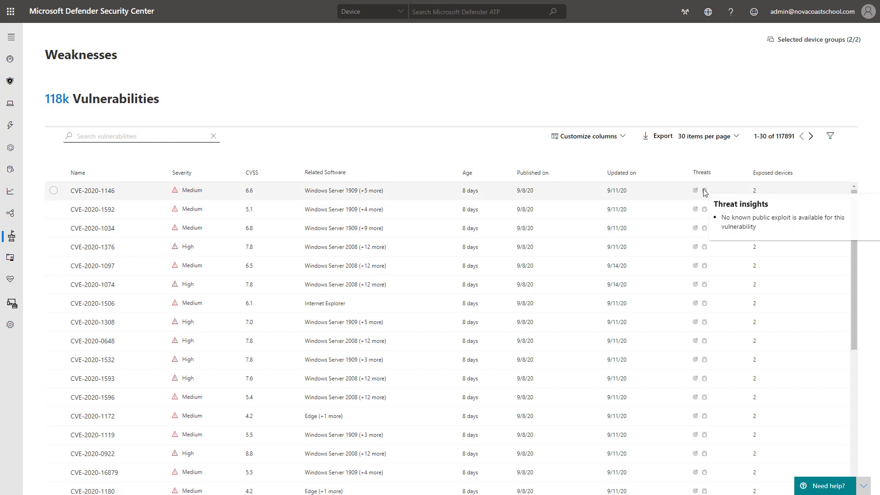
mouse_move(13, 237)
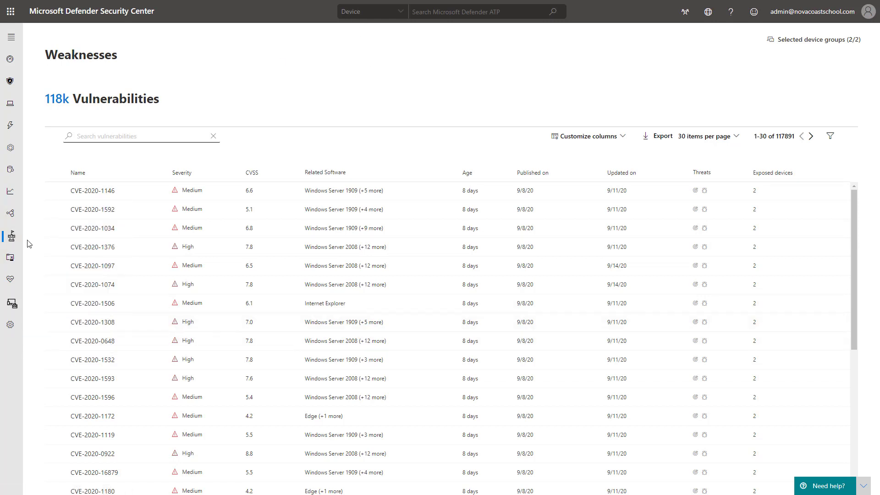
Step: Show the Event timeline: 189 new vulnerabilities and 98 new configuration assessments over 90 days
left_click(73, 346)
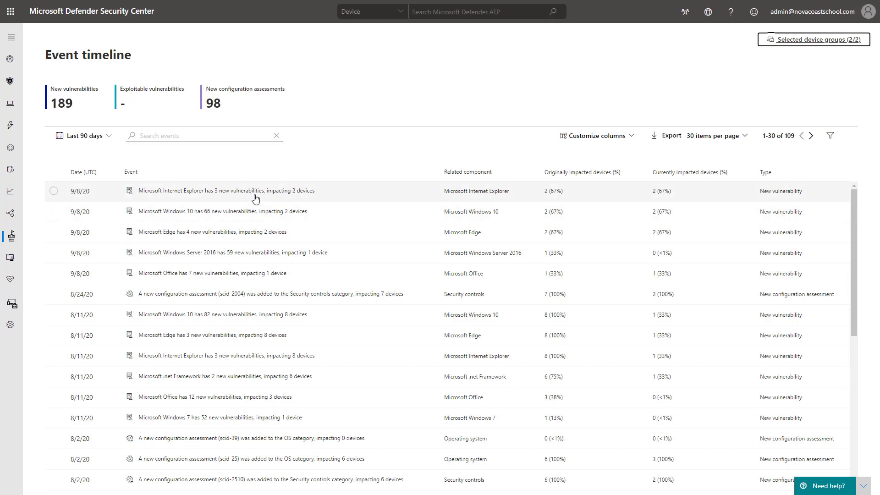
mouse_move(10, 257)
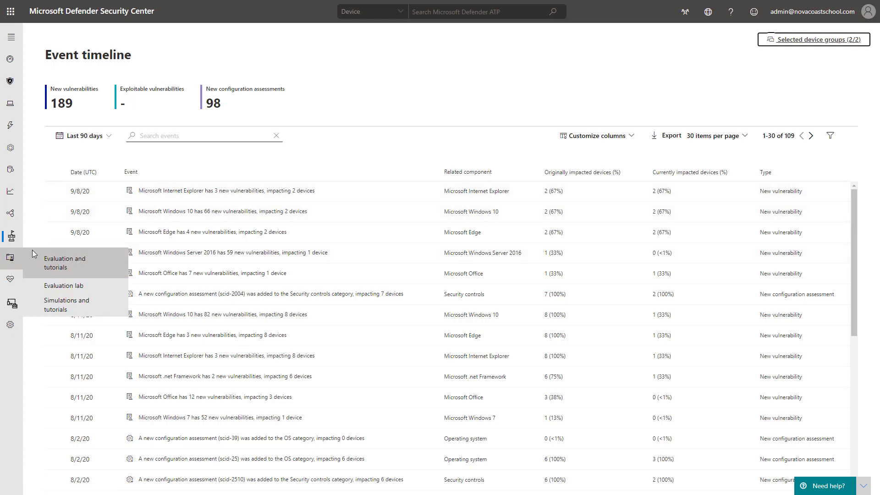
mouse_move(13, 236)
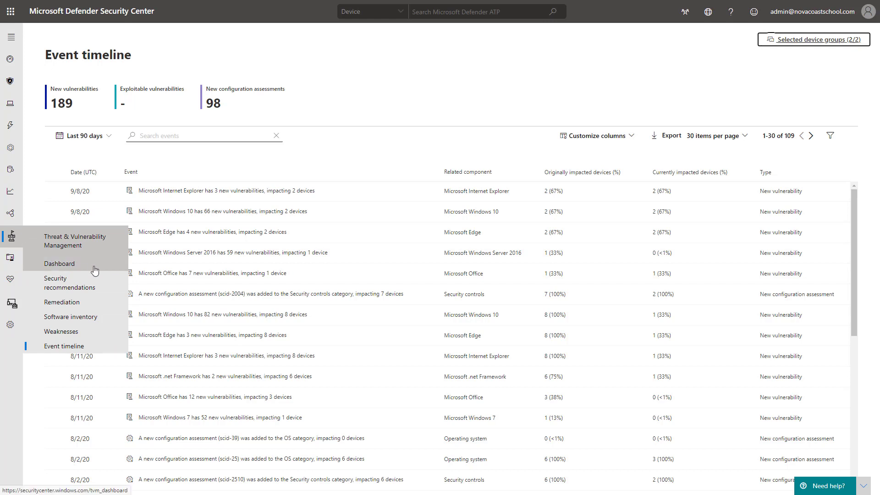
Step: Open the TVM Dashboard and review its cards, including exposure score 29/100 and device score 42%
left_click(69, 265)
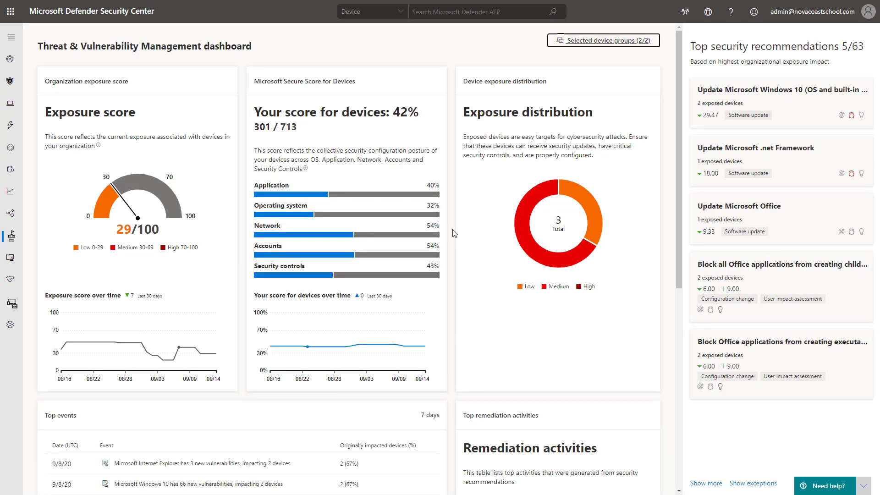
scroll(452, 233, "down", 5)
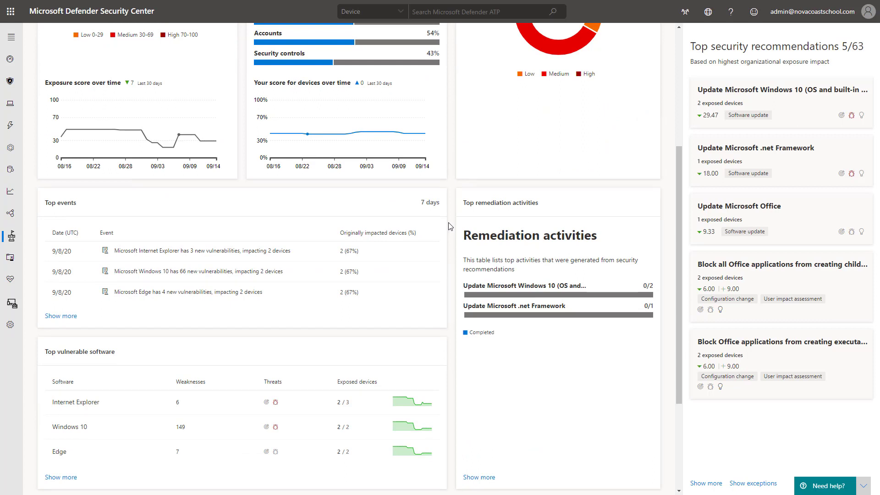
scroll(450, 226, "up", 5)
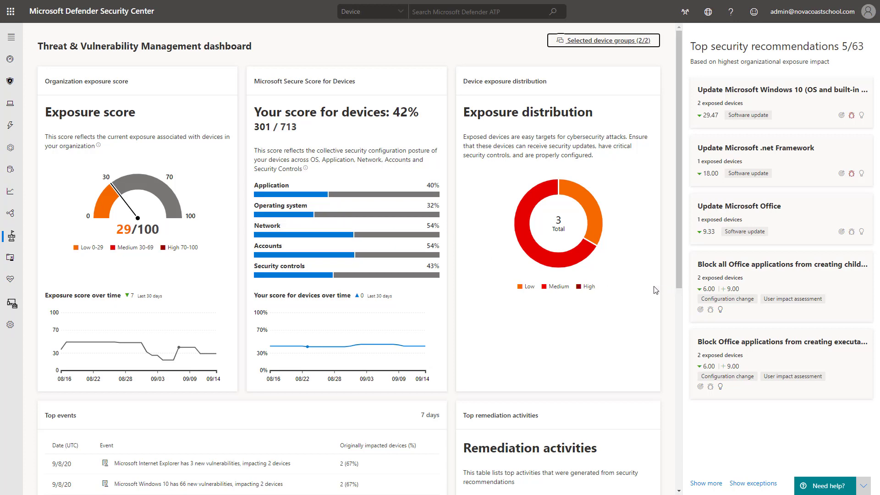
scroll(658, 292, "down", 5)
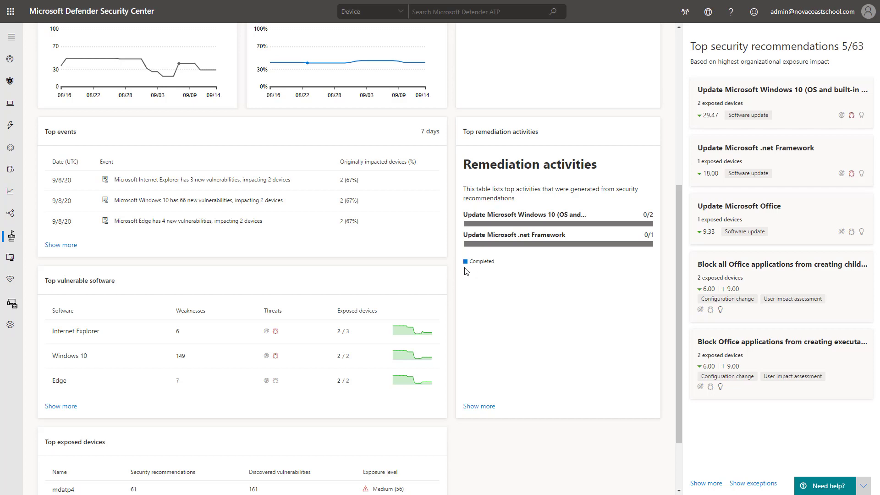
scroll(466, 271, "up", 5)
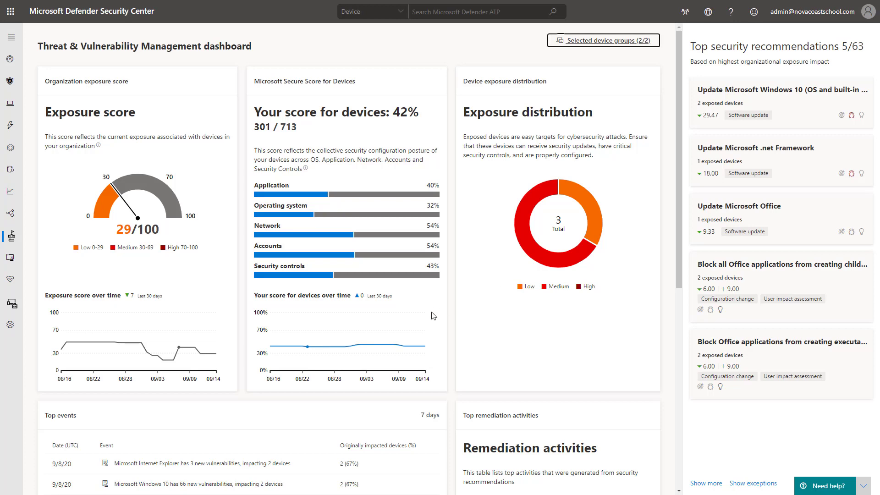
scroll(433, 316, "down", 3)
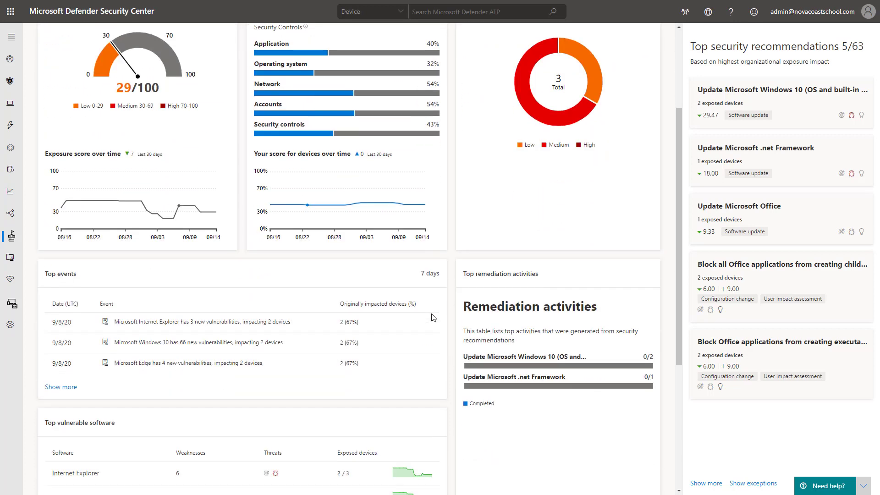
scroll(434, 317, "down", 2)
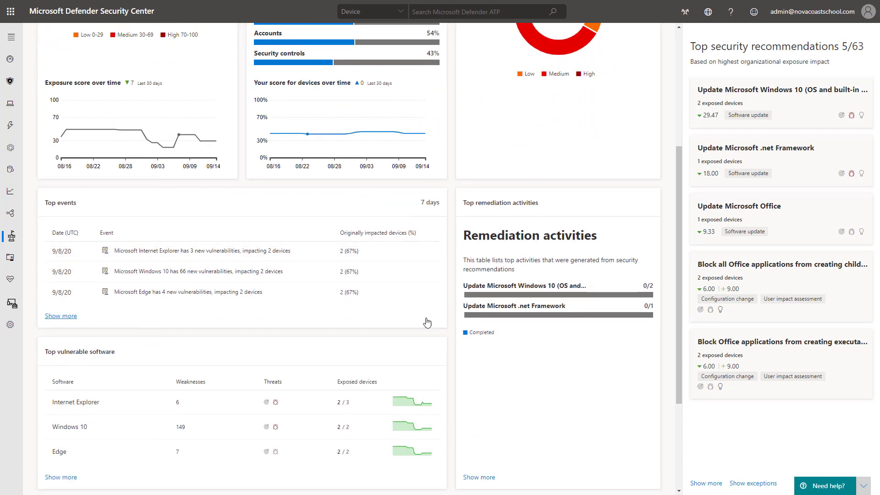
scroll(342, 353, "up", 5)
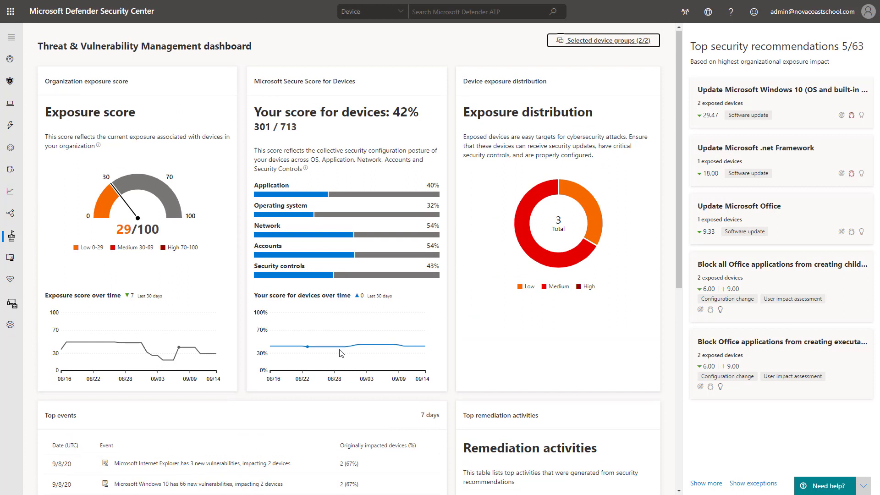
mouse_move(139, 341)
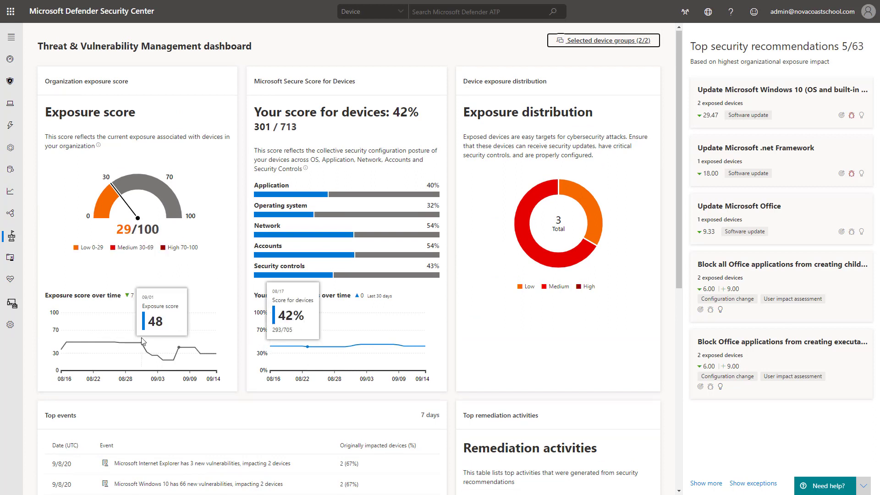